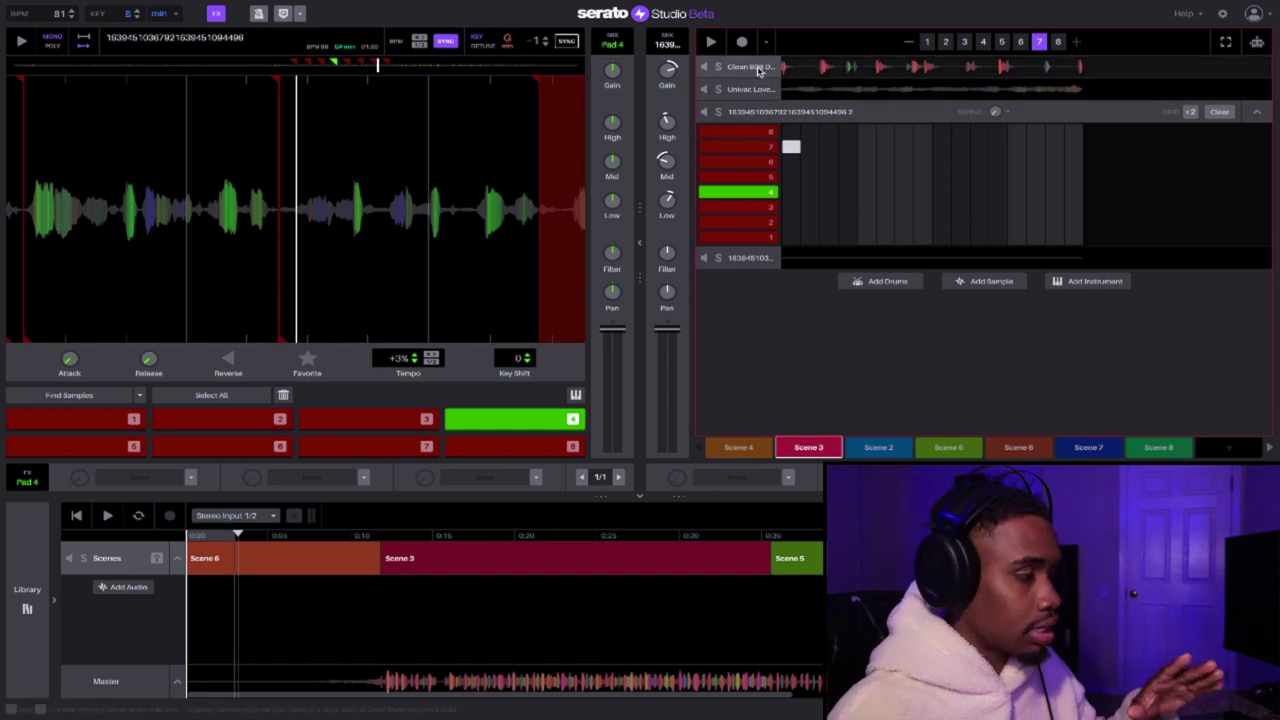
- Open the master channel and its Graphic Equalizer, play the song from the start, and close the equalizer
click(757, 96)
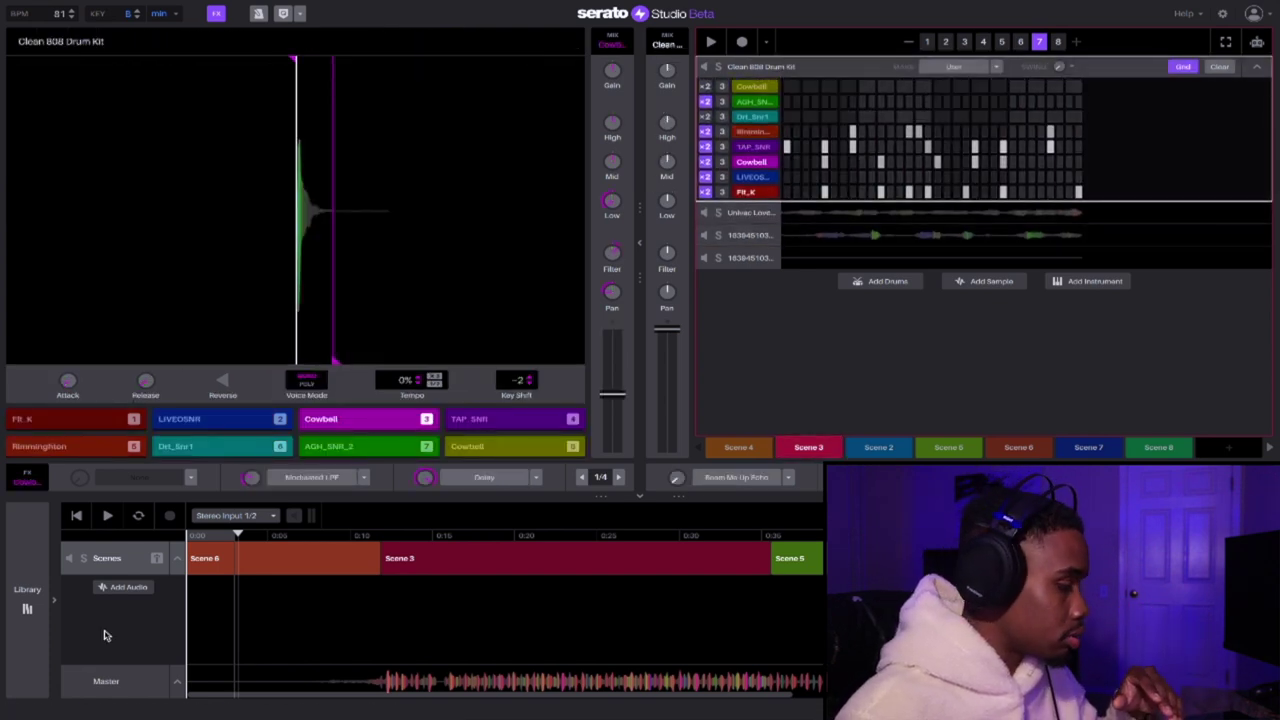
click(122, 666)
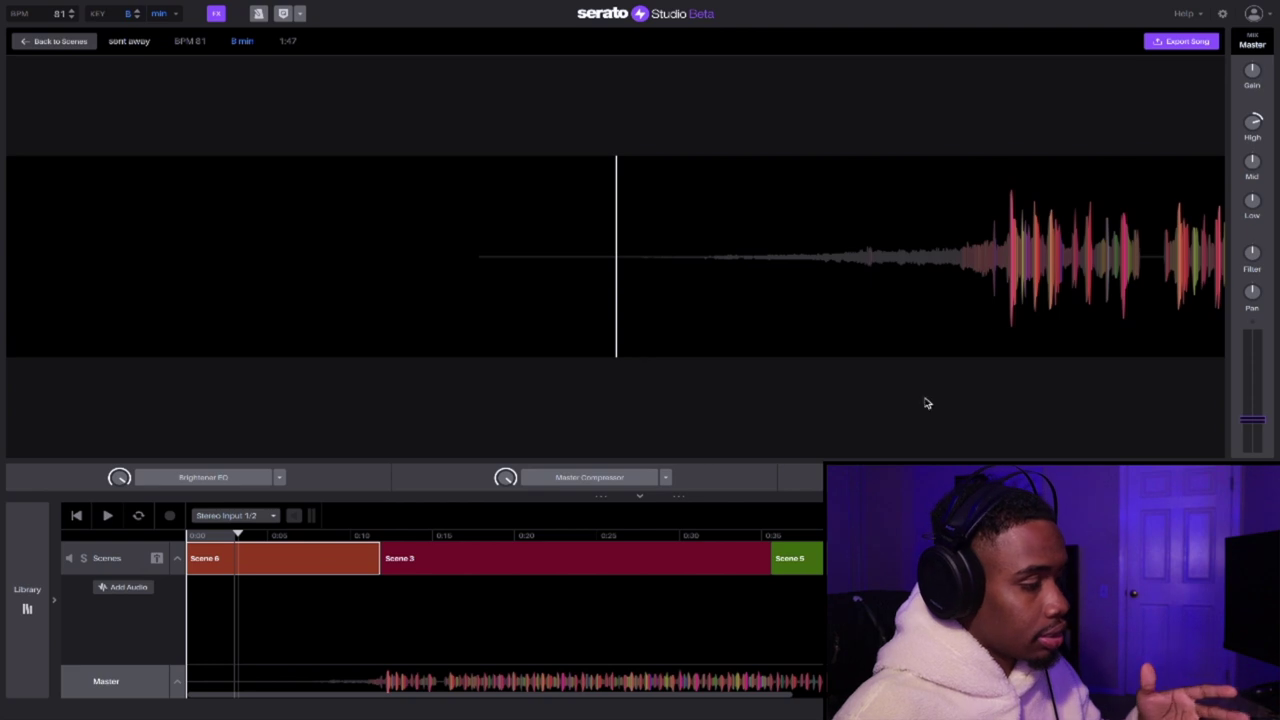
click(258, 13)
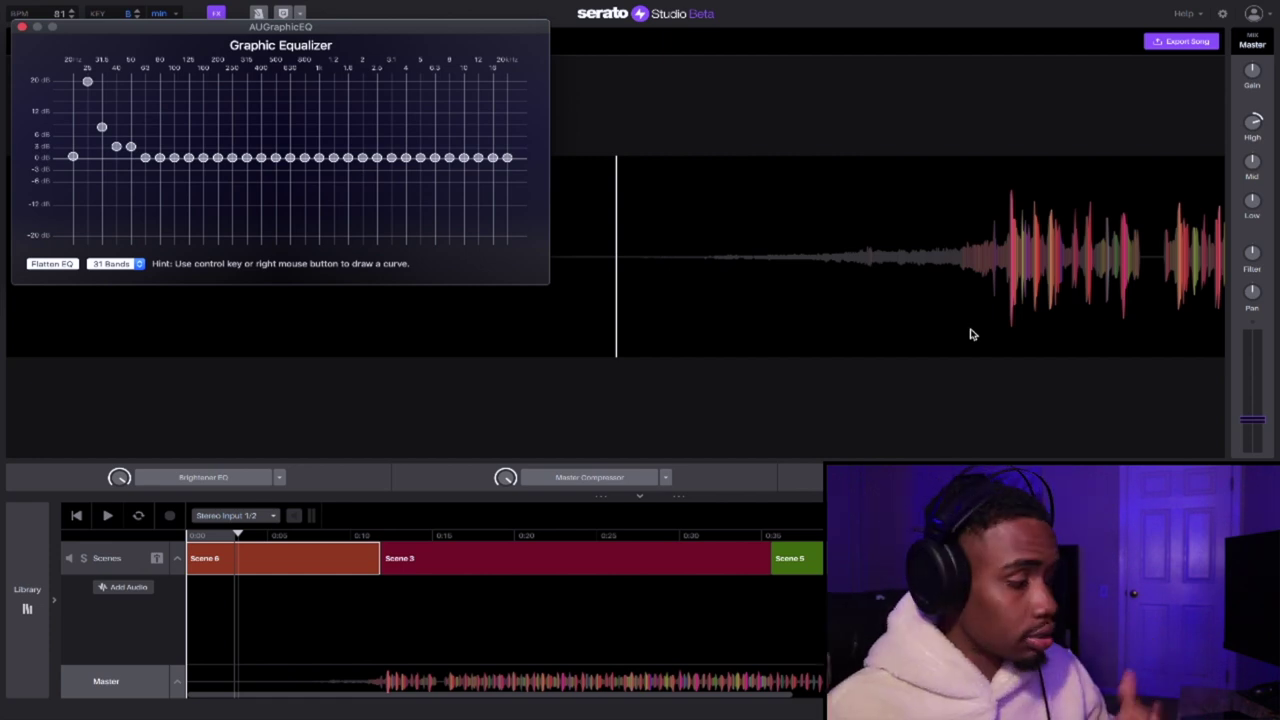
key(space)
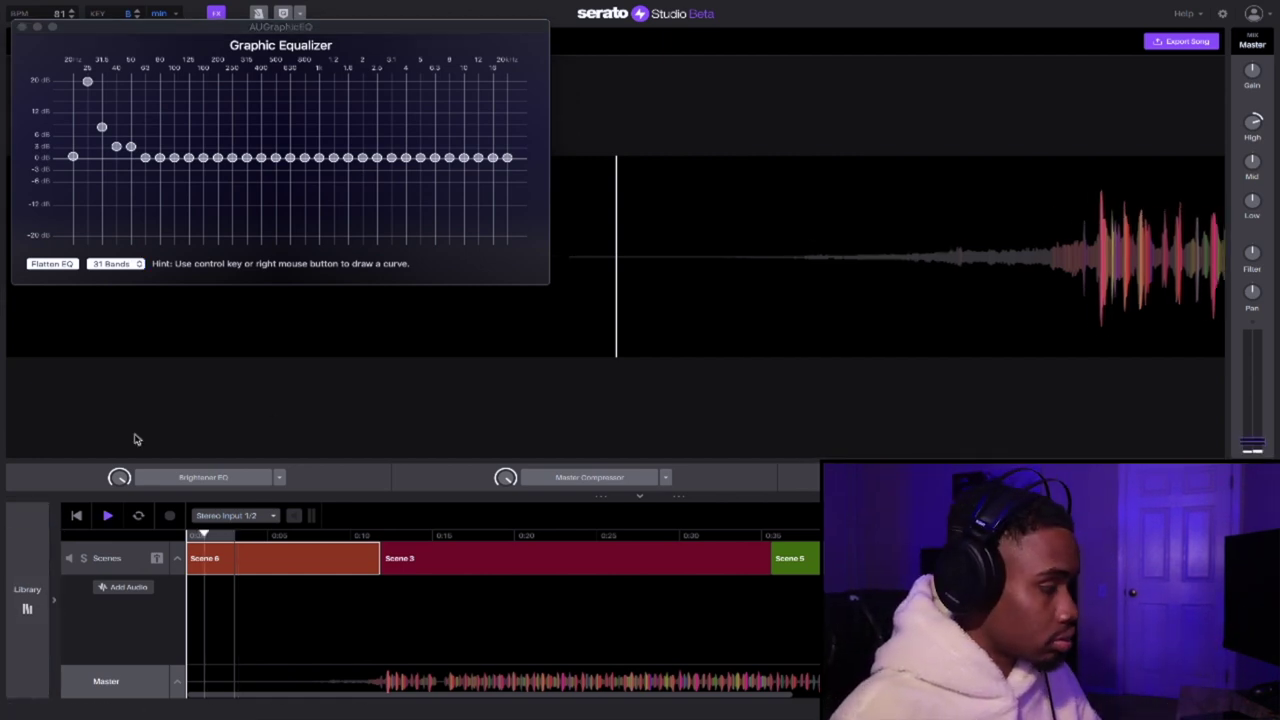
click(21, 28)
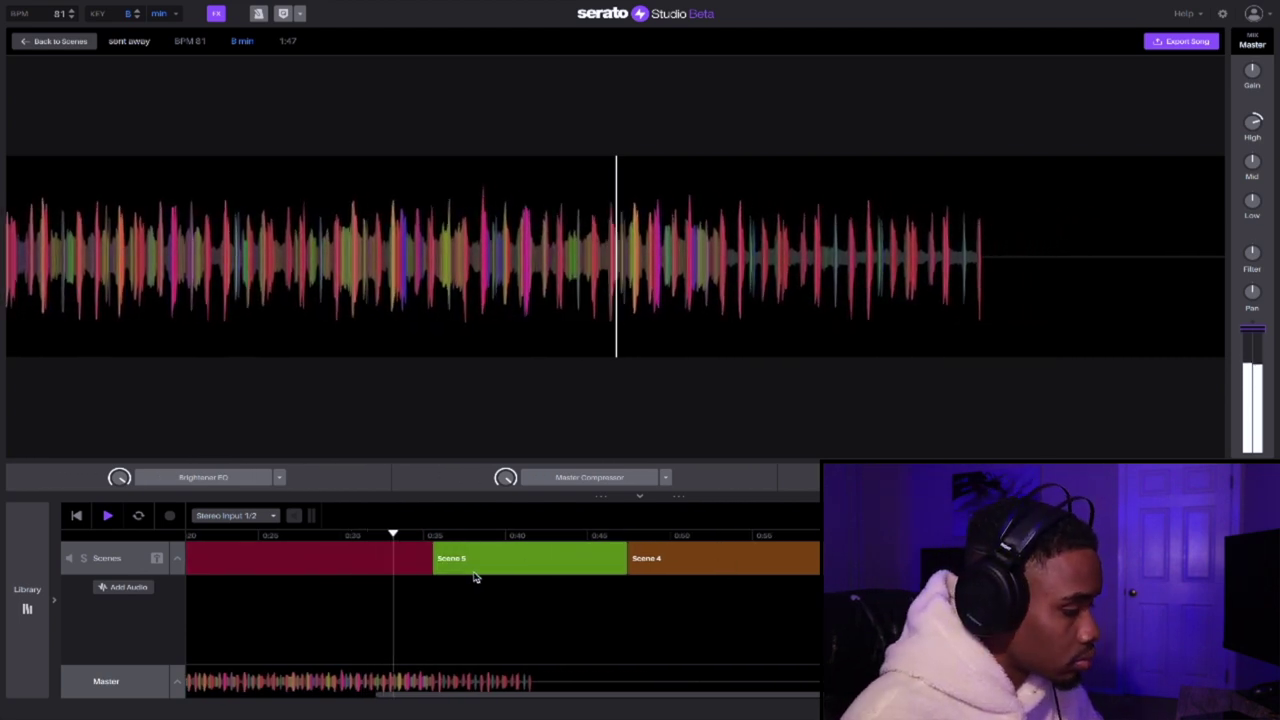
- Return to the scenes during playback and inspect the drum kit, Univac Loves You and vocal sample decks in Scenes 5 and 4
click(115, 557)
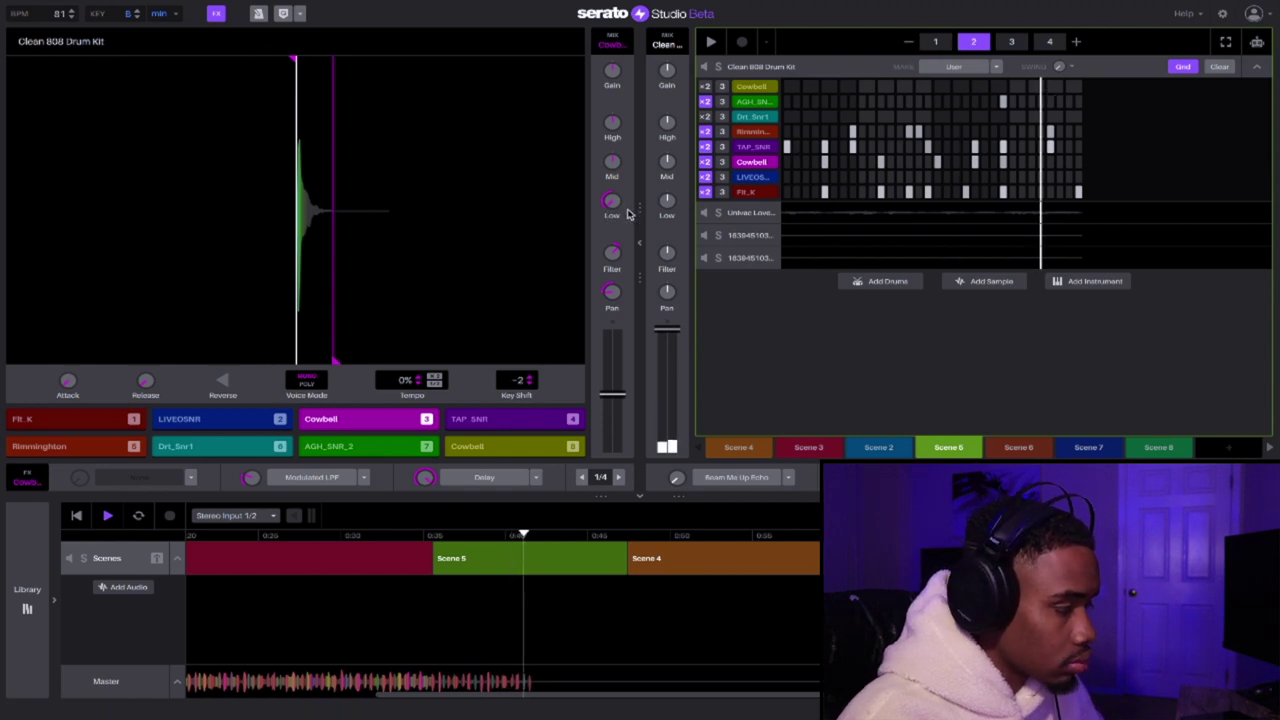
click(745, 214)
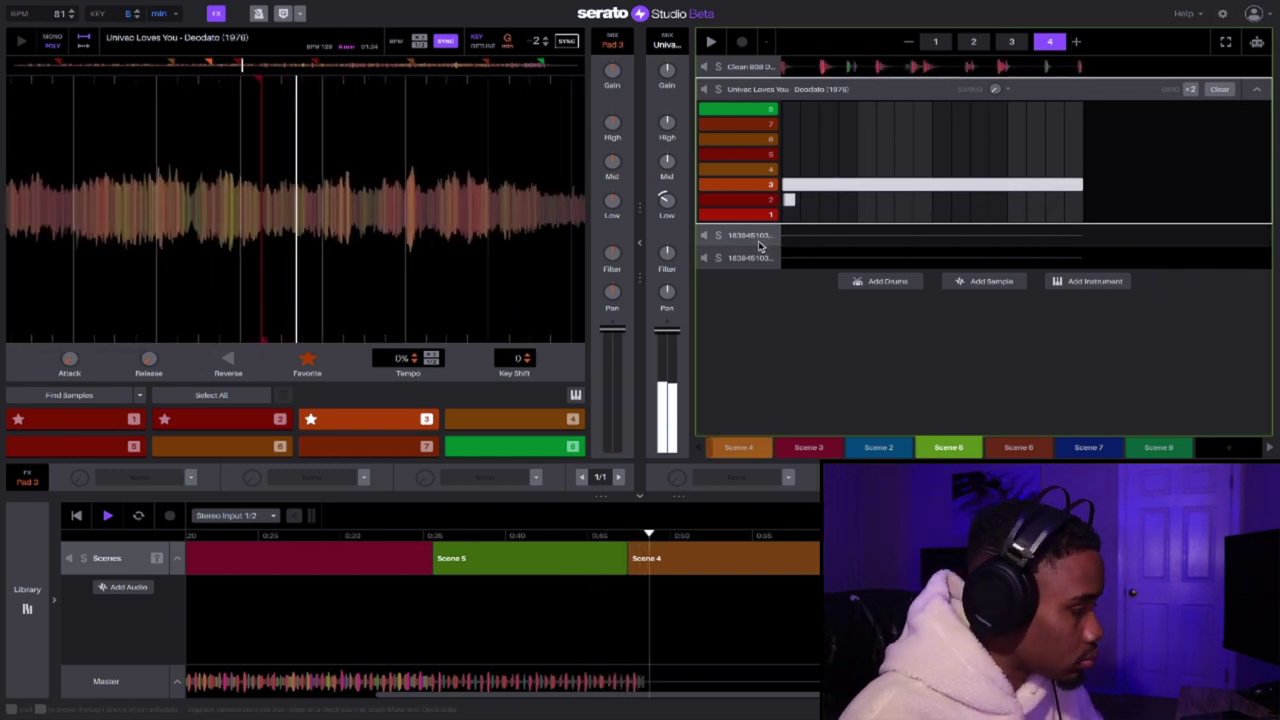
click(755, 238)
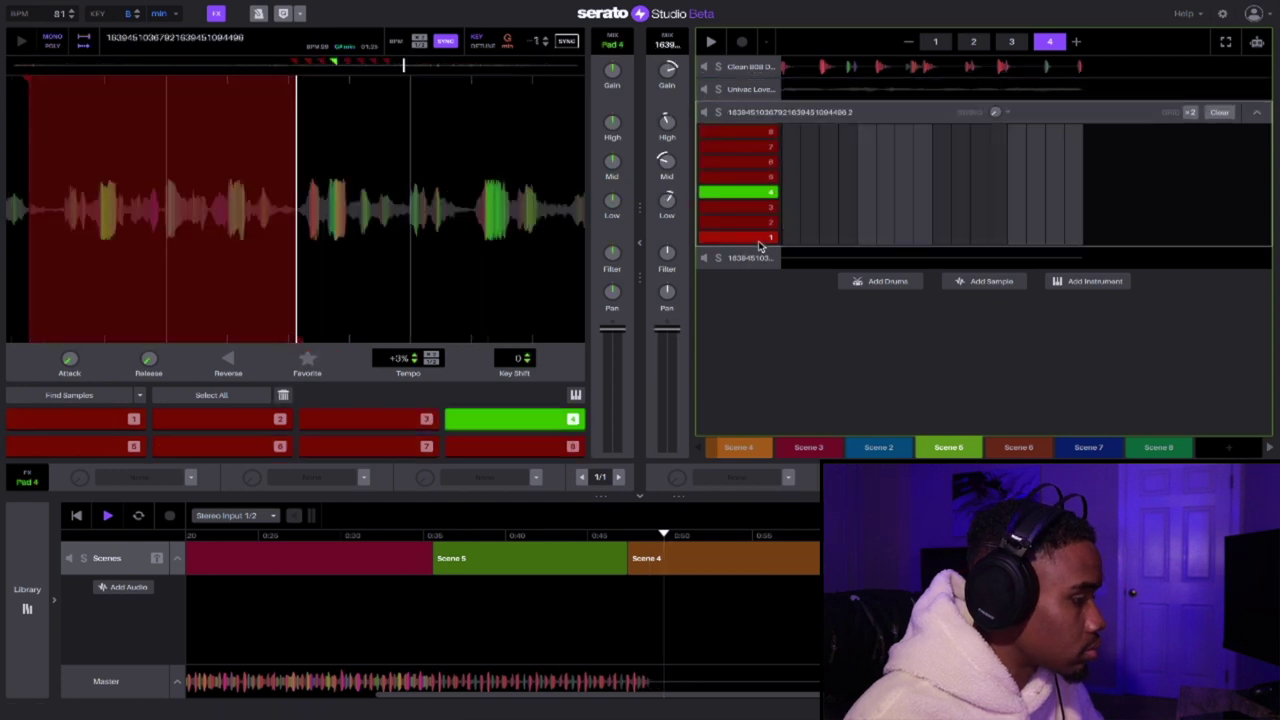
click(747, 90)
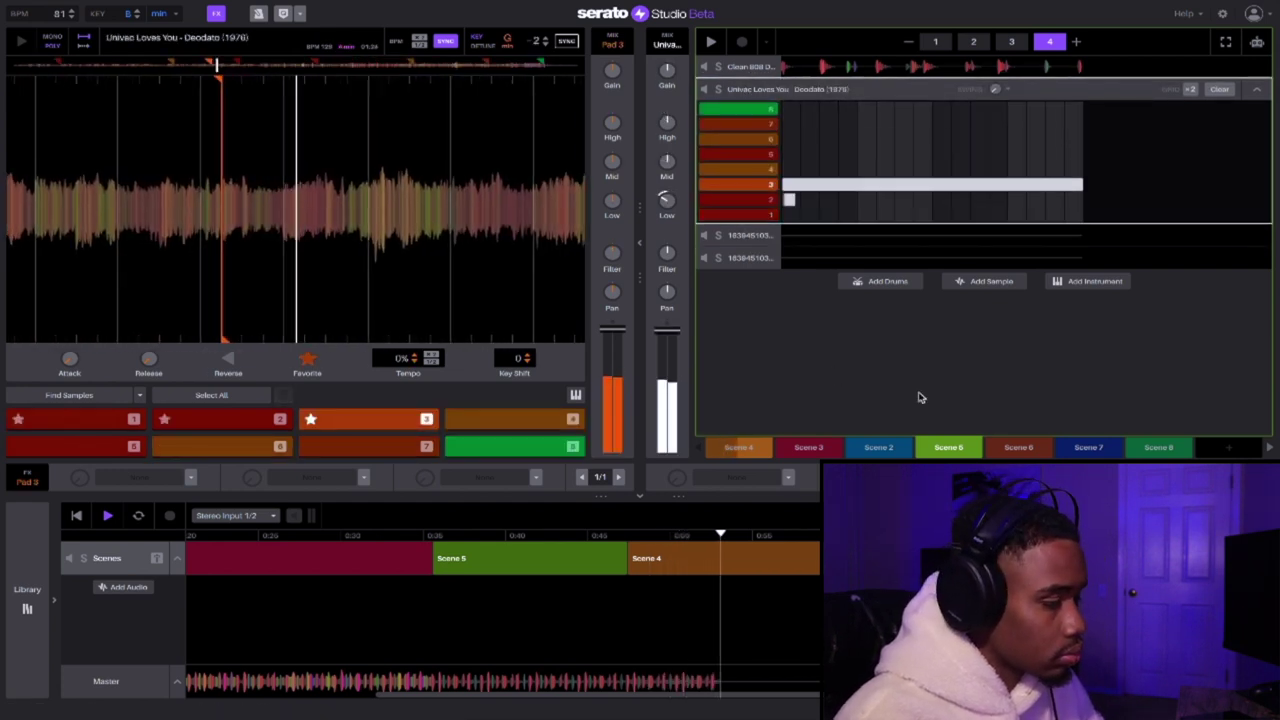
click(738, 447)
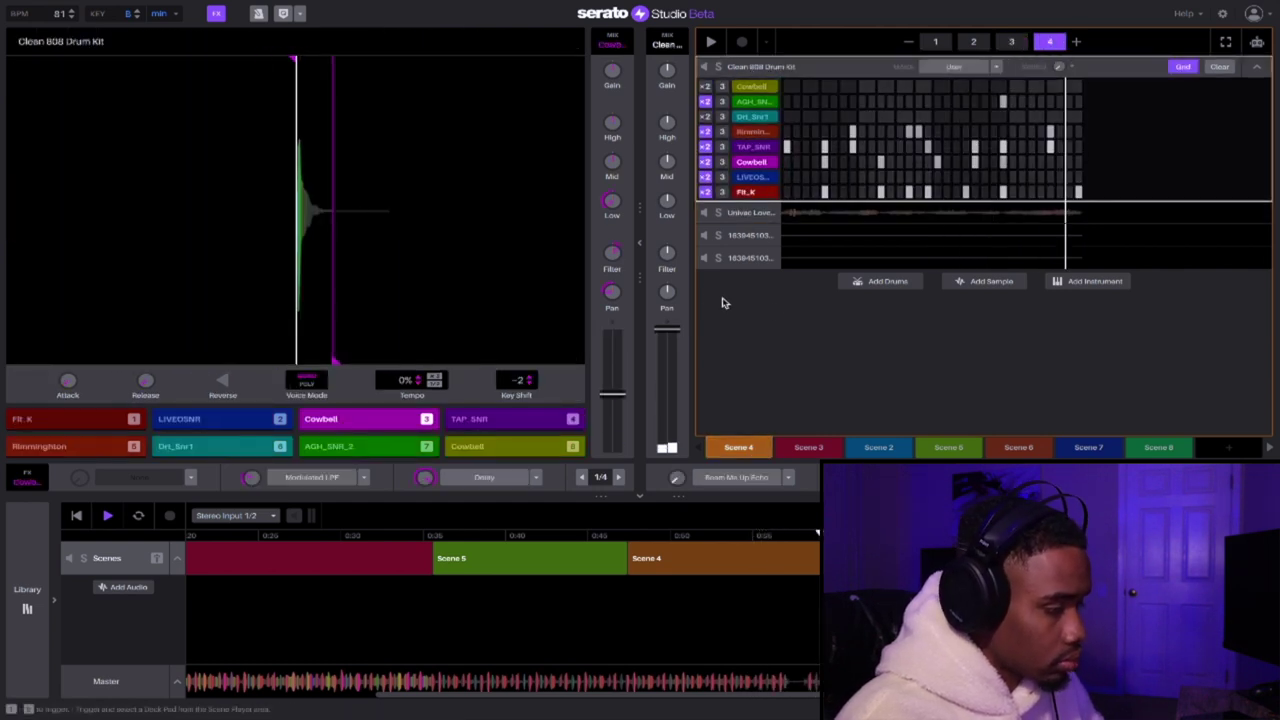
click(766, 222)
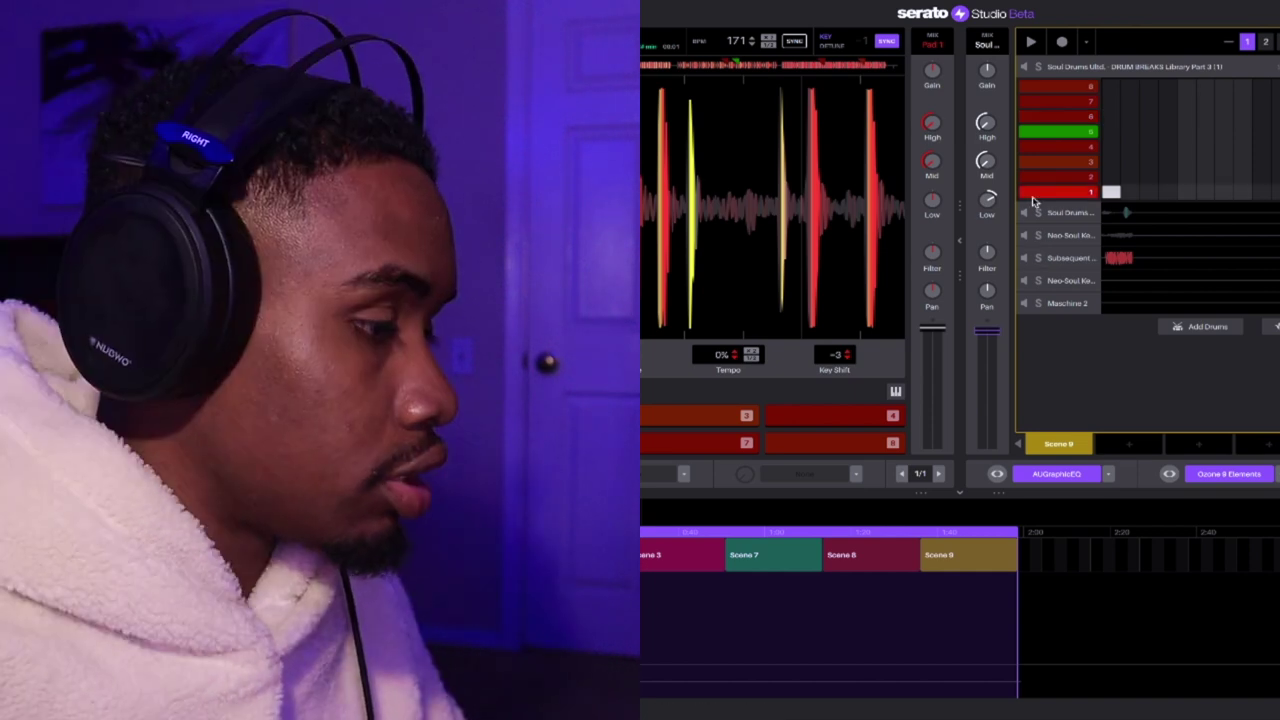
- Play the second song from its intro and examine the Neo-Soul Keys Studio 2 note pattern across Scene 2
click(1067, 235)
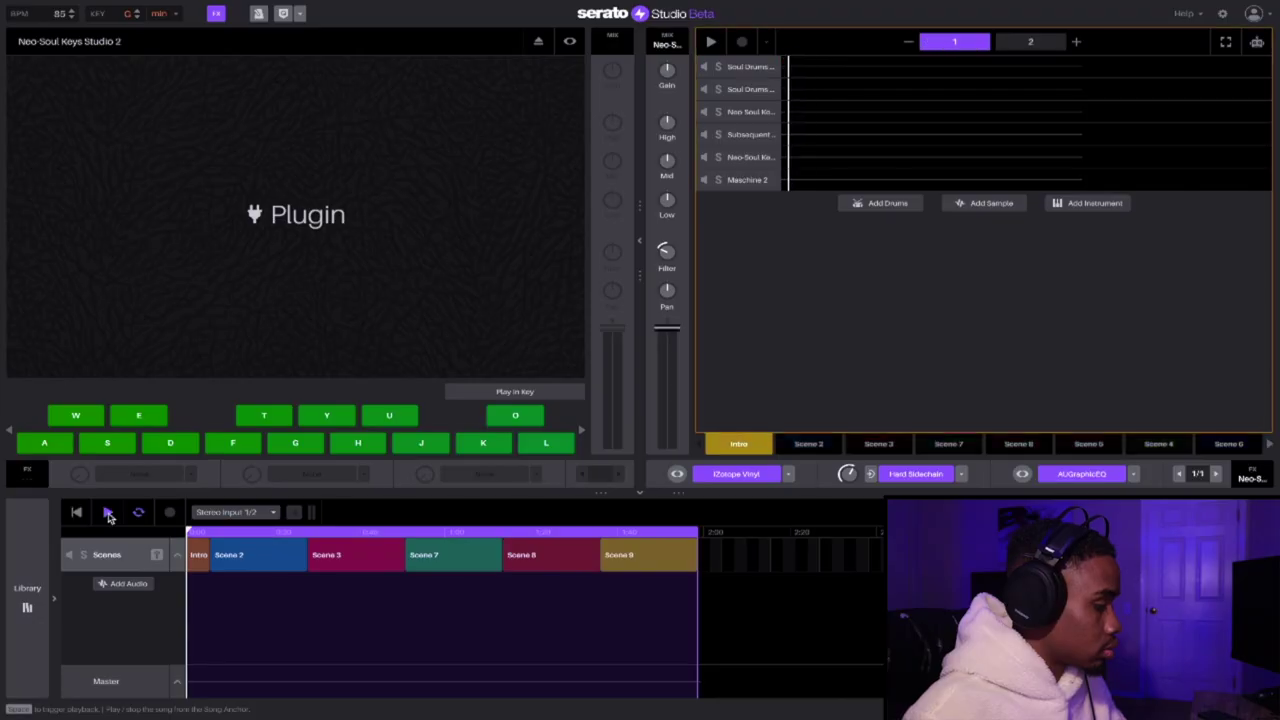
key(space)
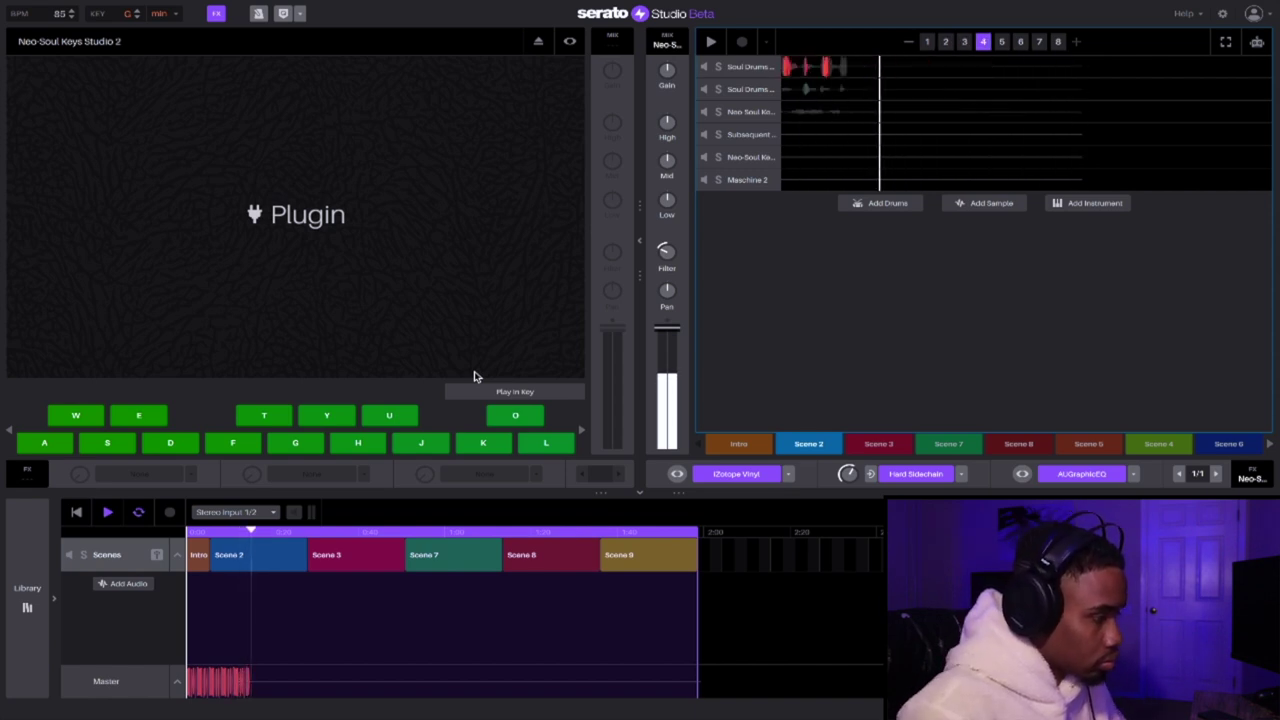
click(757, 117)
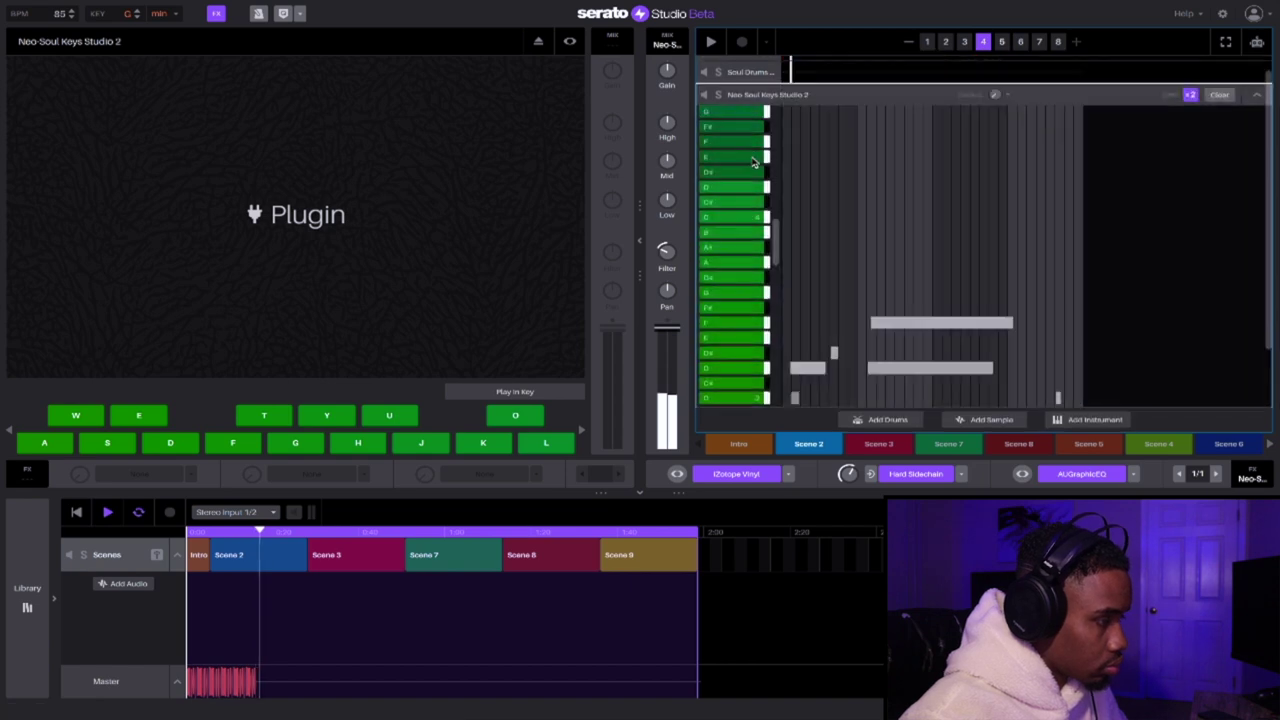
scroll(828, 229, up, 5)
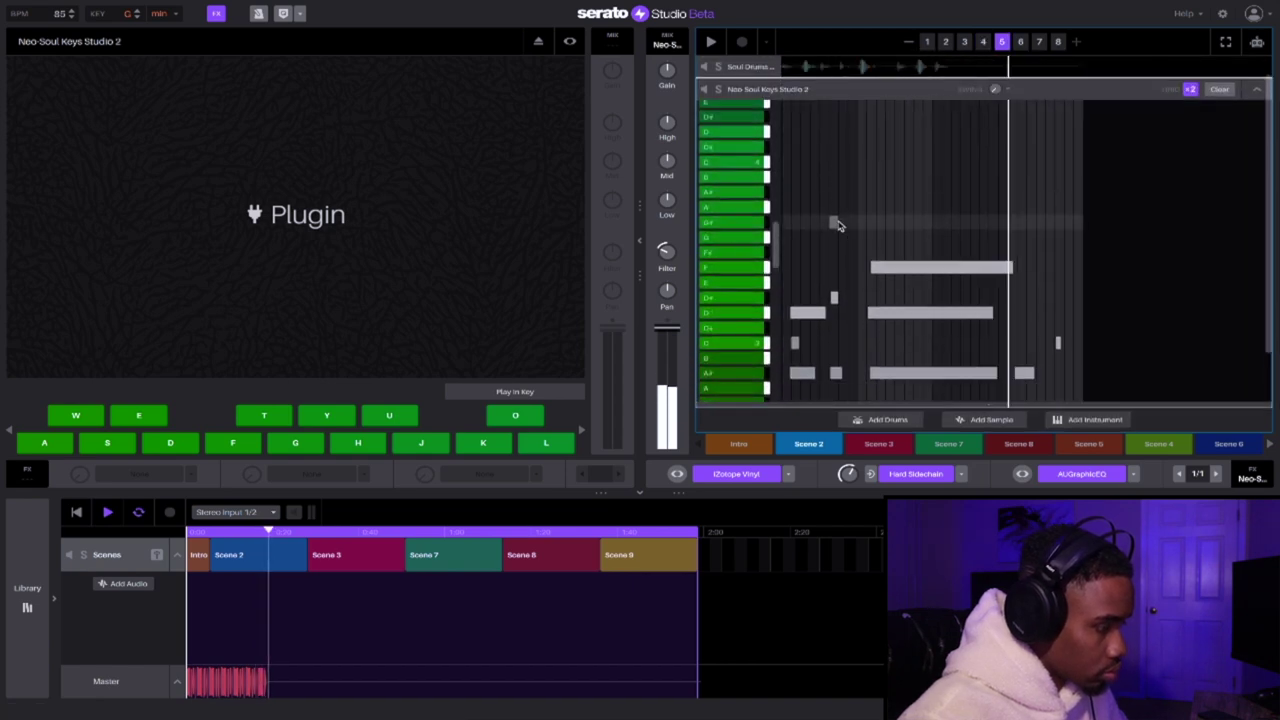
scroll(839, 226, down, 1)
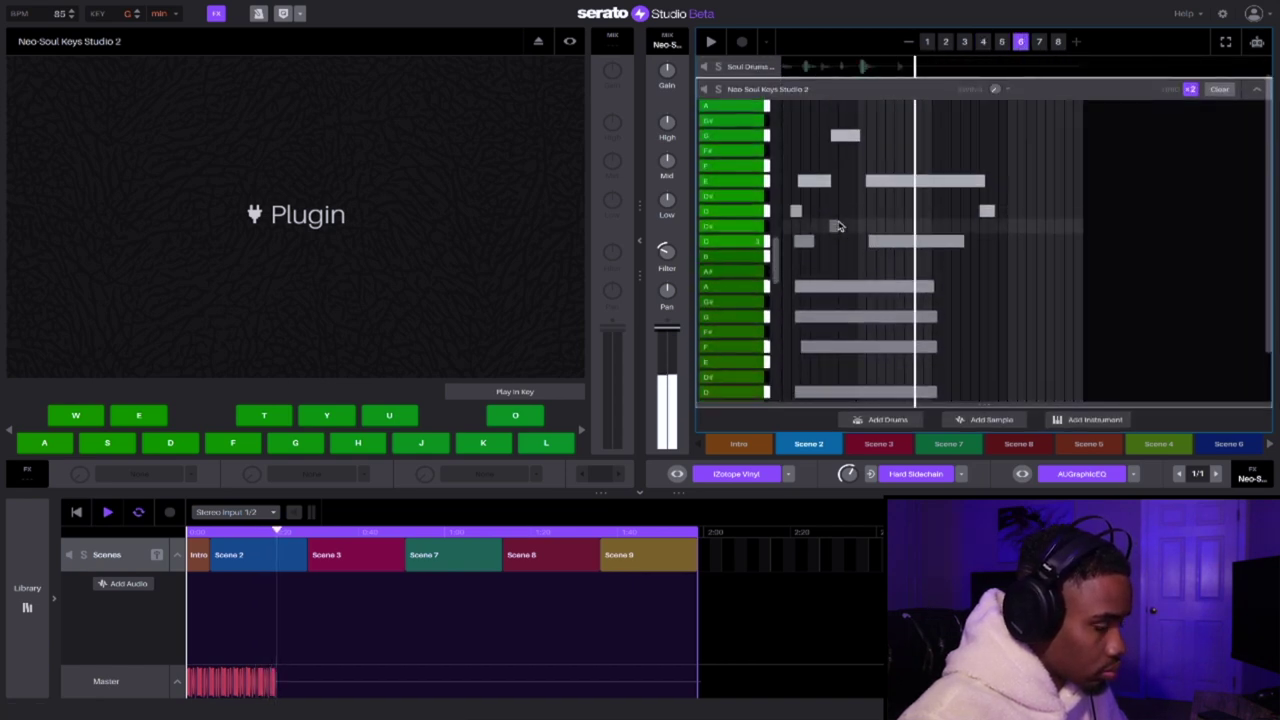
scroll(839, 226, down, 2)
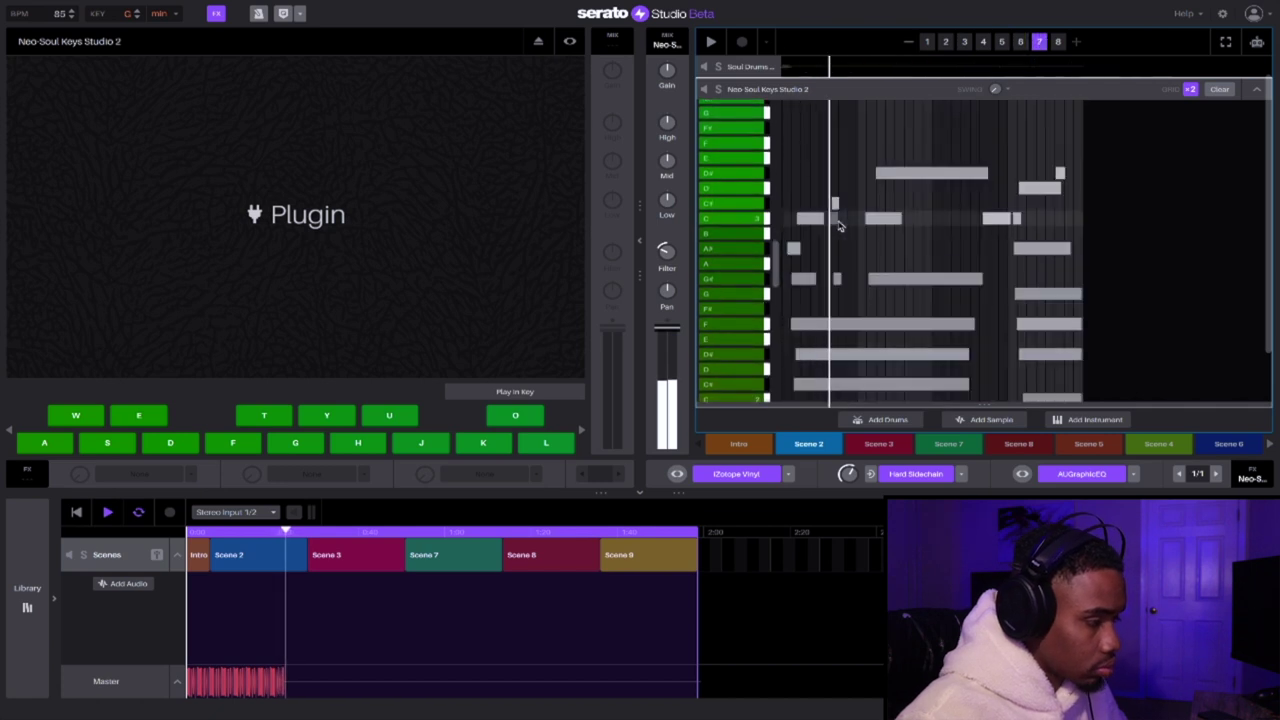
scroll(839, 226, down, 2)
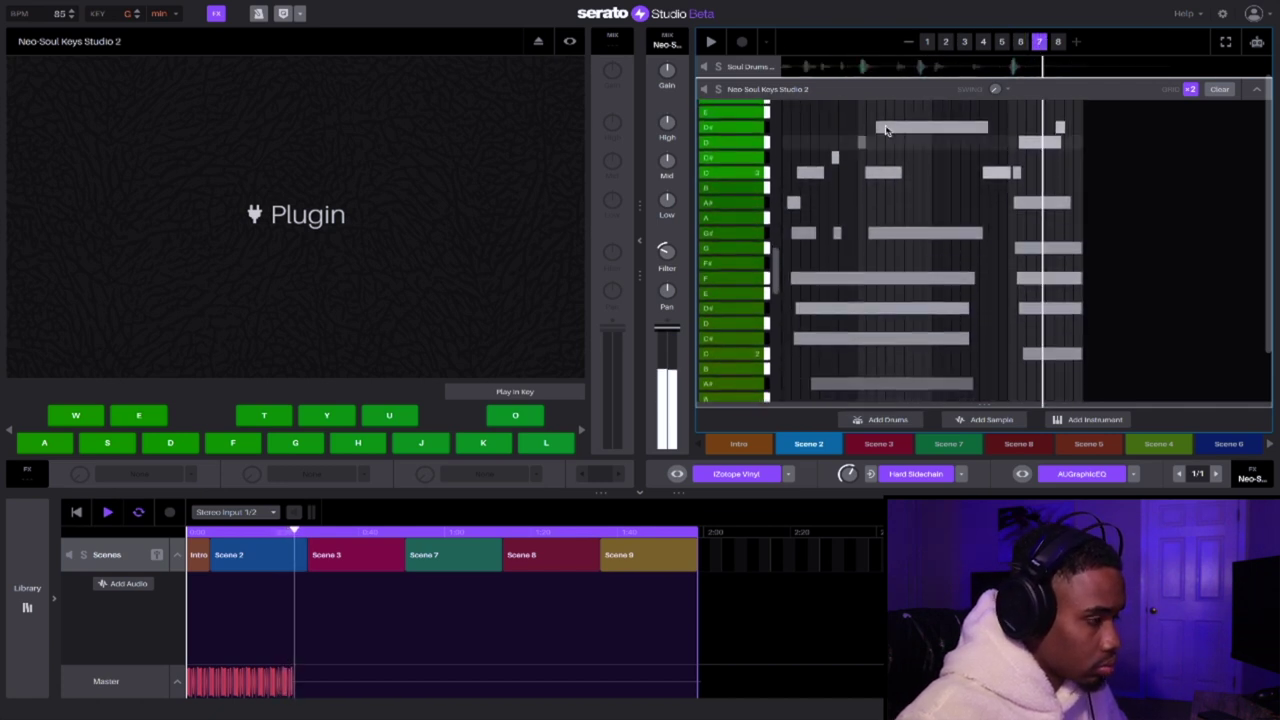
click(1255, 90)
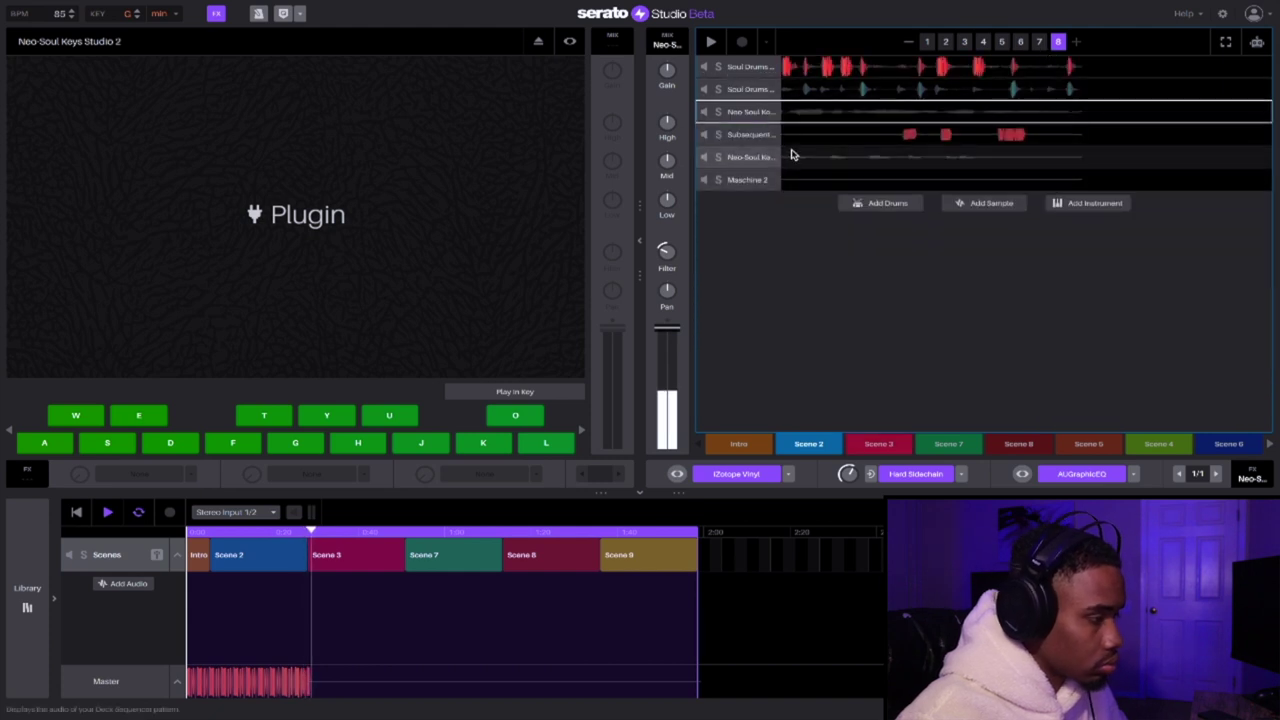
- Stop the song at the end of Scene 3 and view bar 1 of the first Soul Drums deck
click(867, 447)
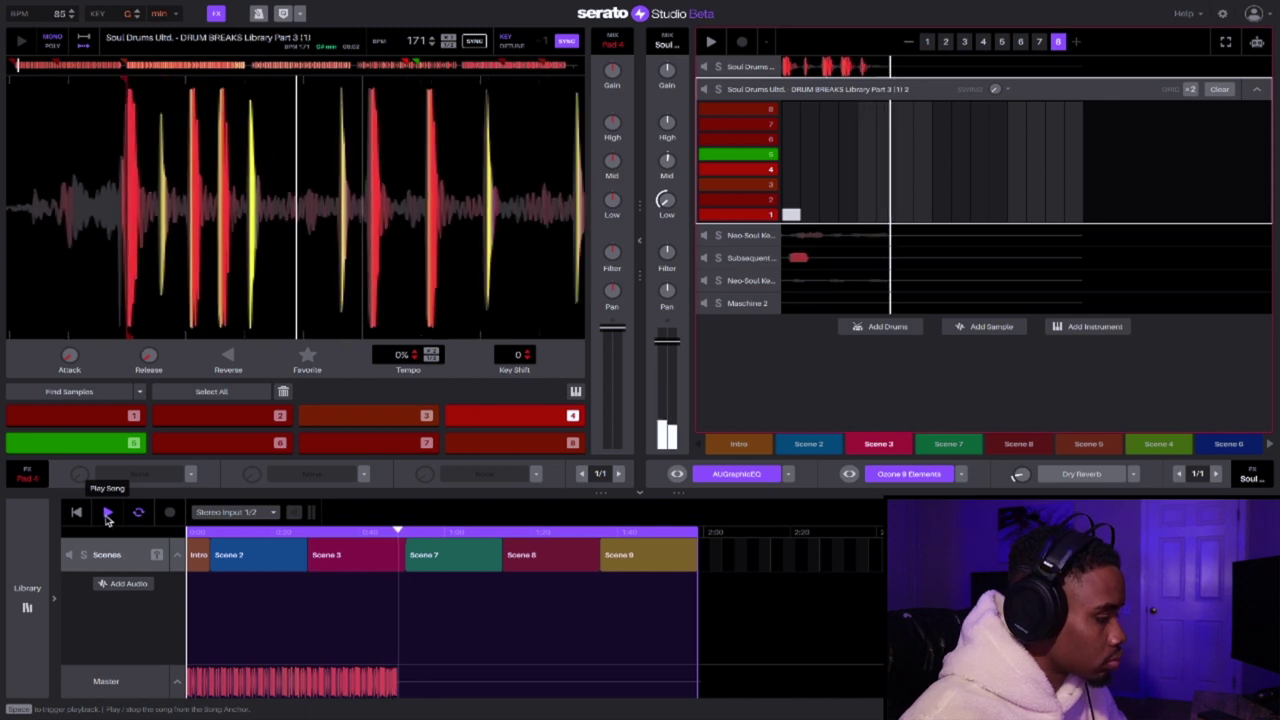
click(109, 514)
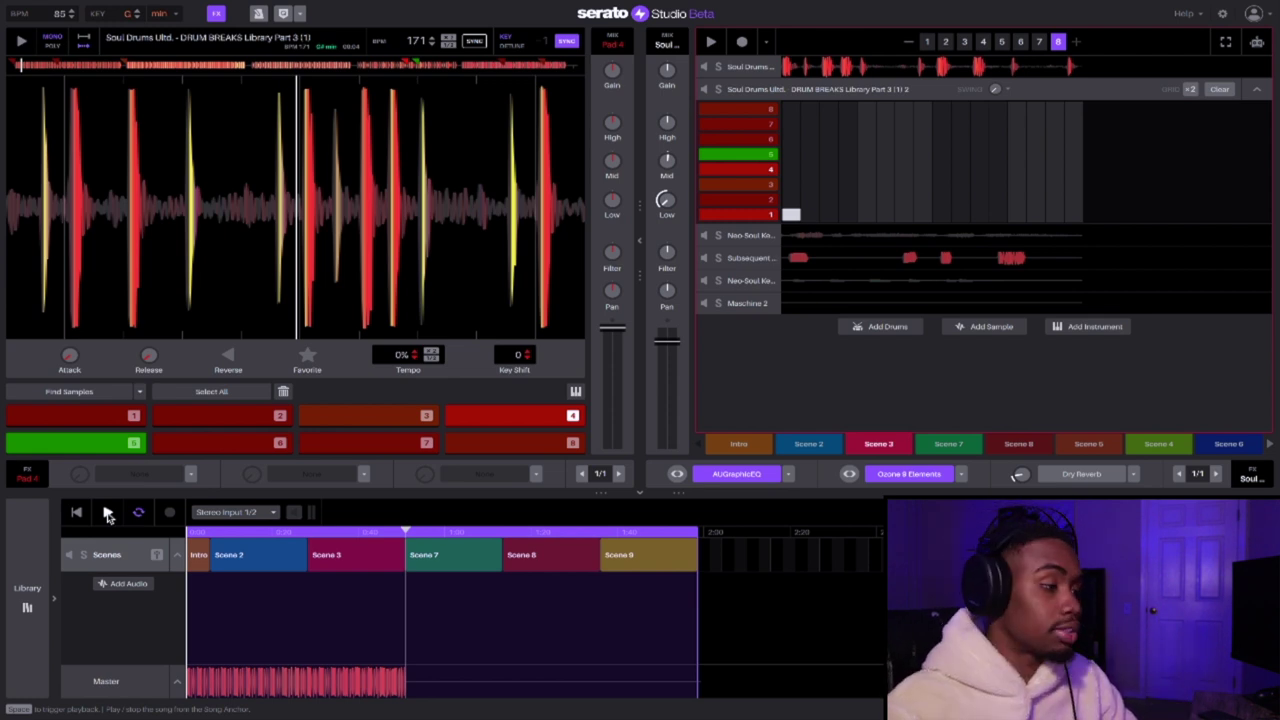
click(742, 66)
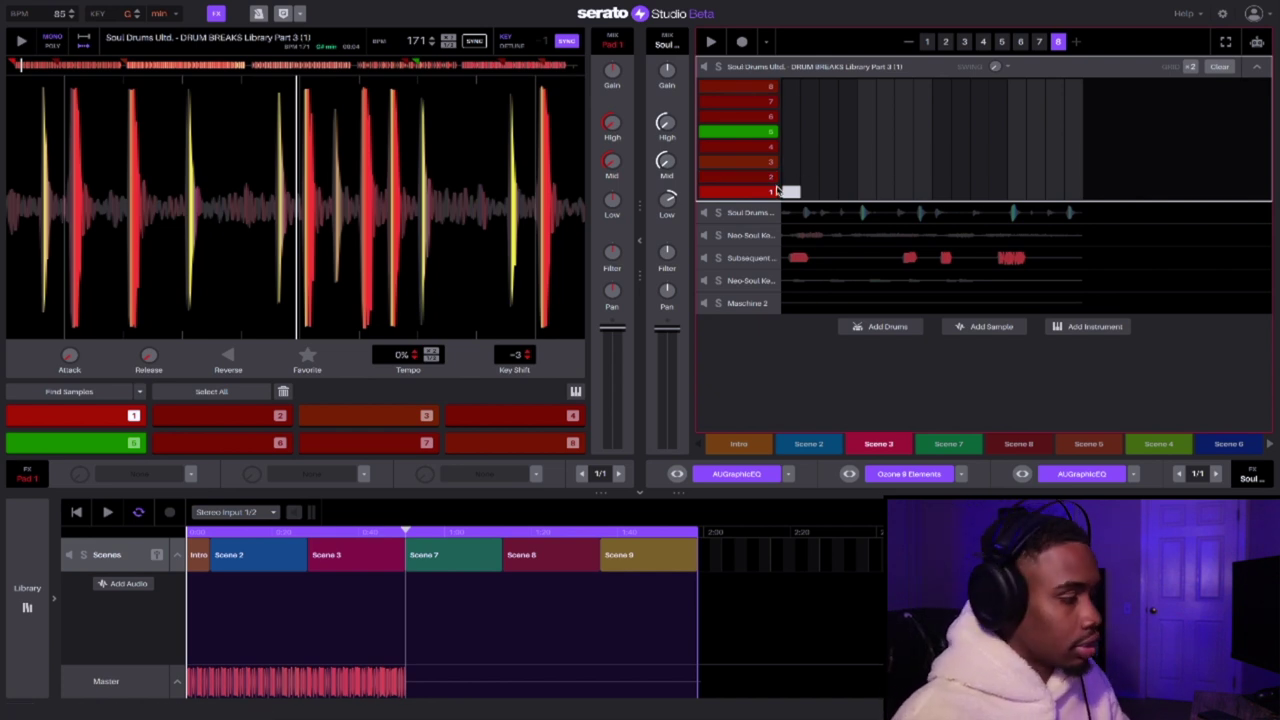
click(928, 44)
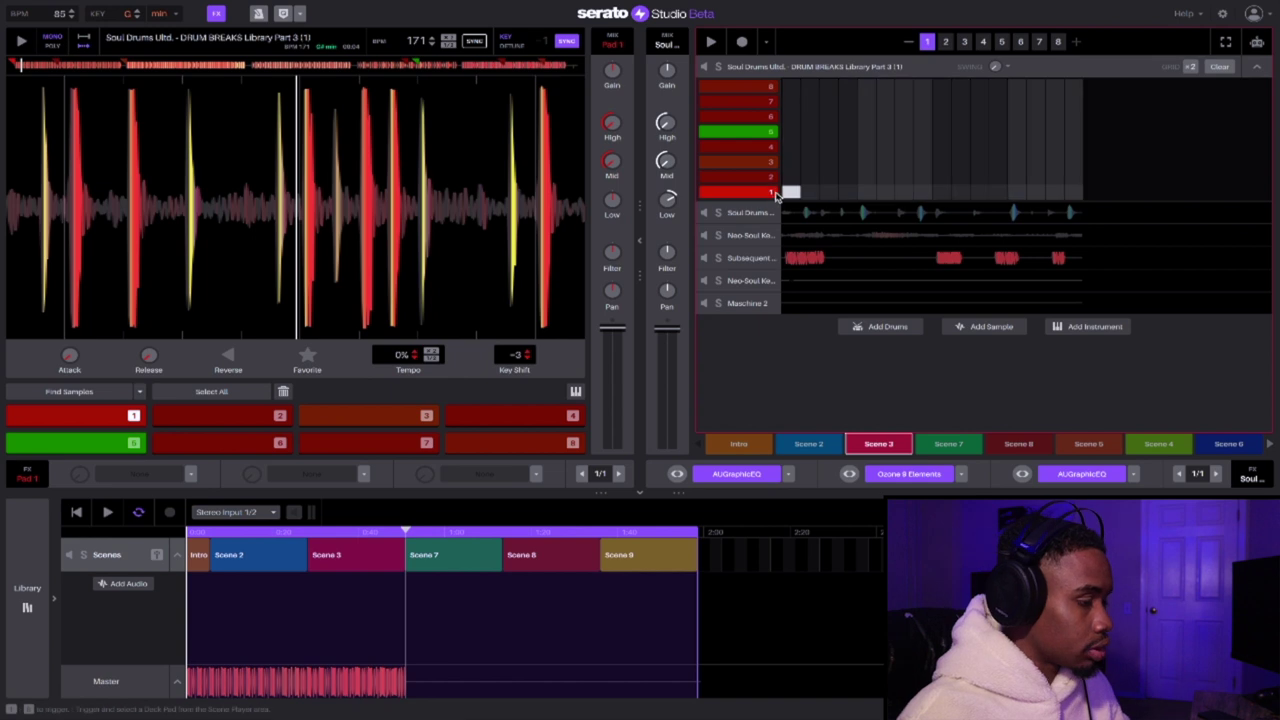
- Play Scene 3 with only the Soul Drums decks unmuted and compare the first and second drum layers
click(725, 72)
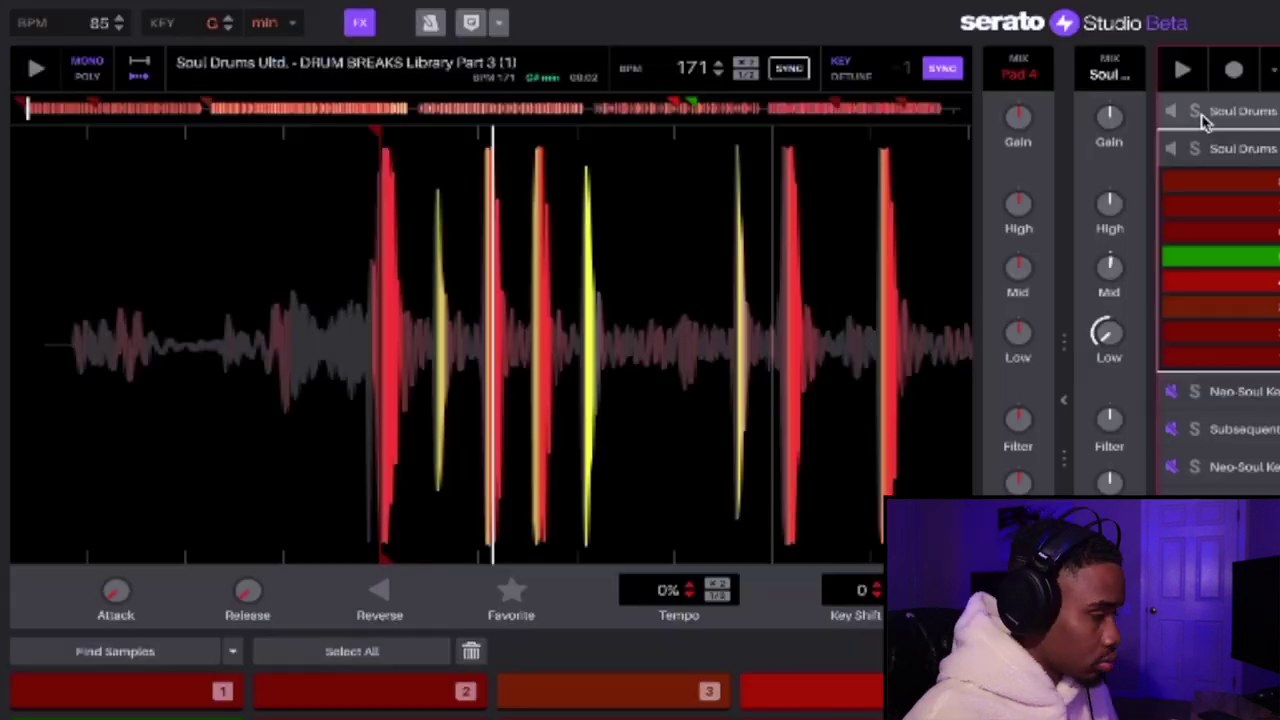
key(space)
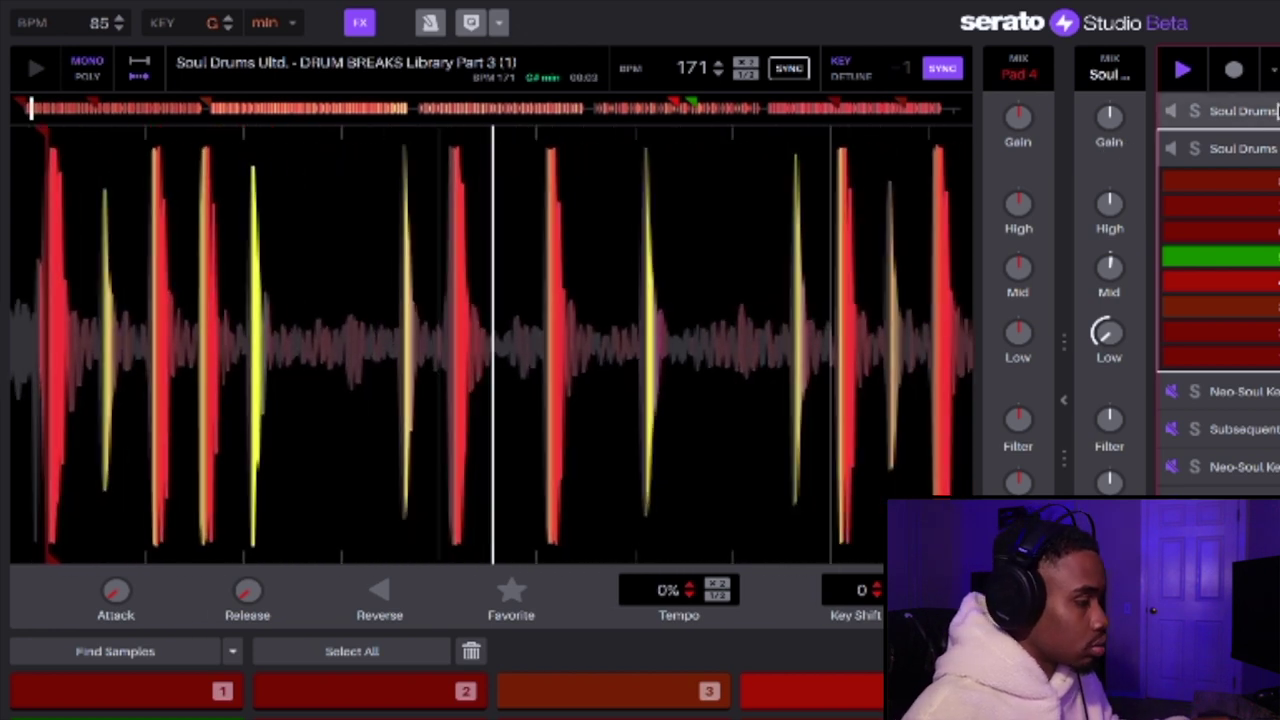
click(1270, 112)
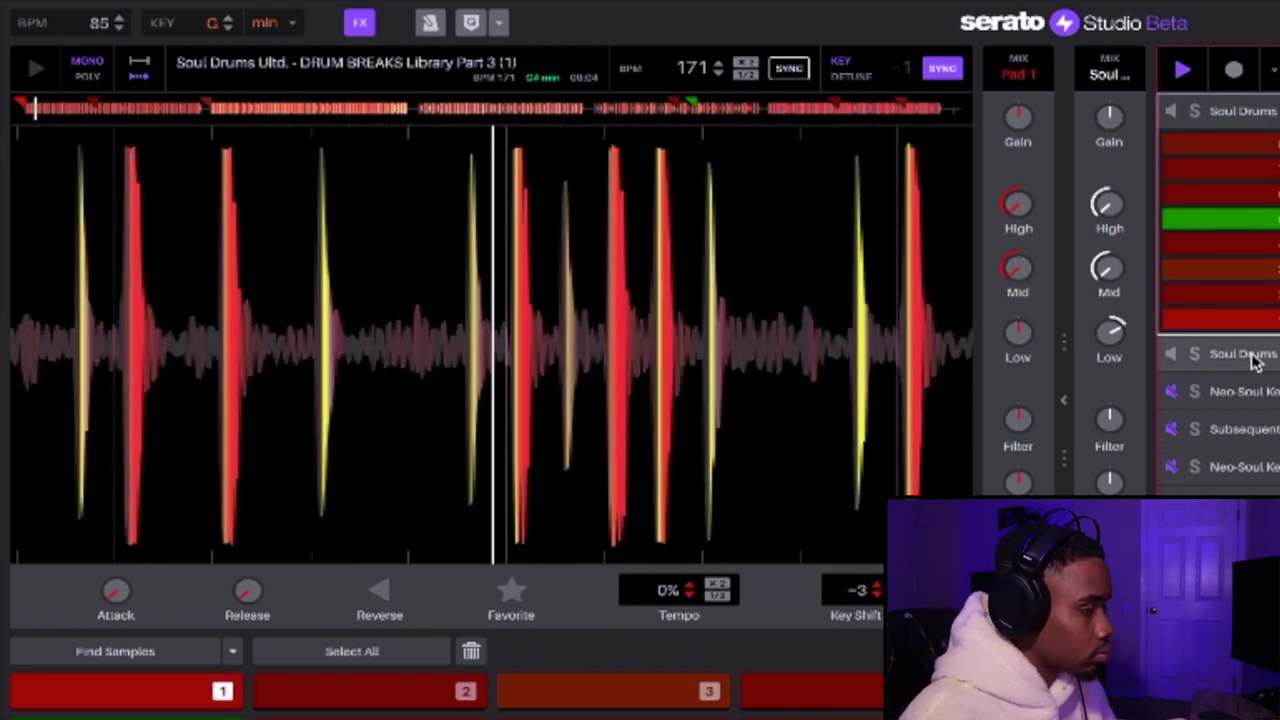
click(1252, 357)
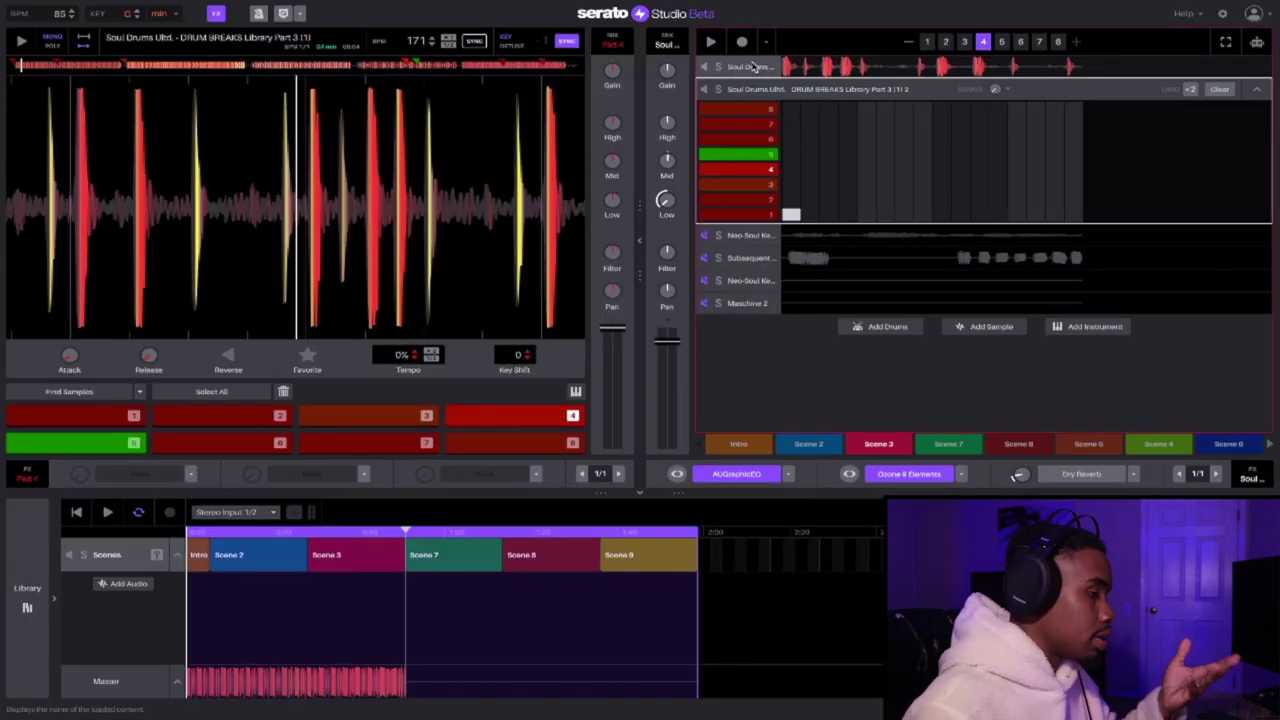
- Open the first Soul Drums deck and check the High, Mid and Low EQ settings of its channel and pad 1
drag(755, 66, 756, 210)
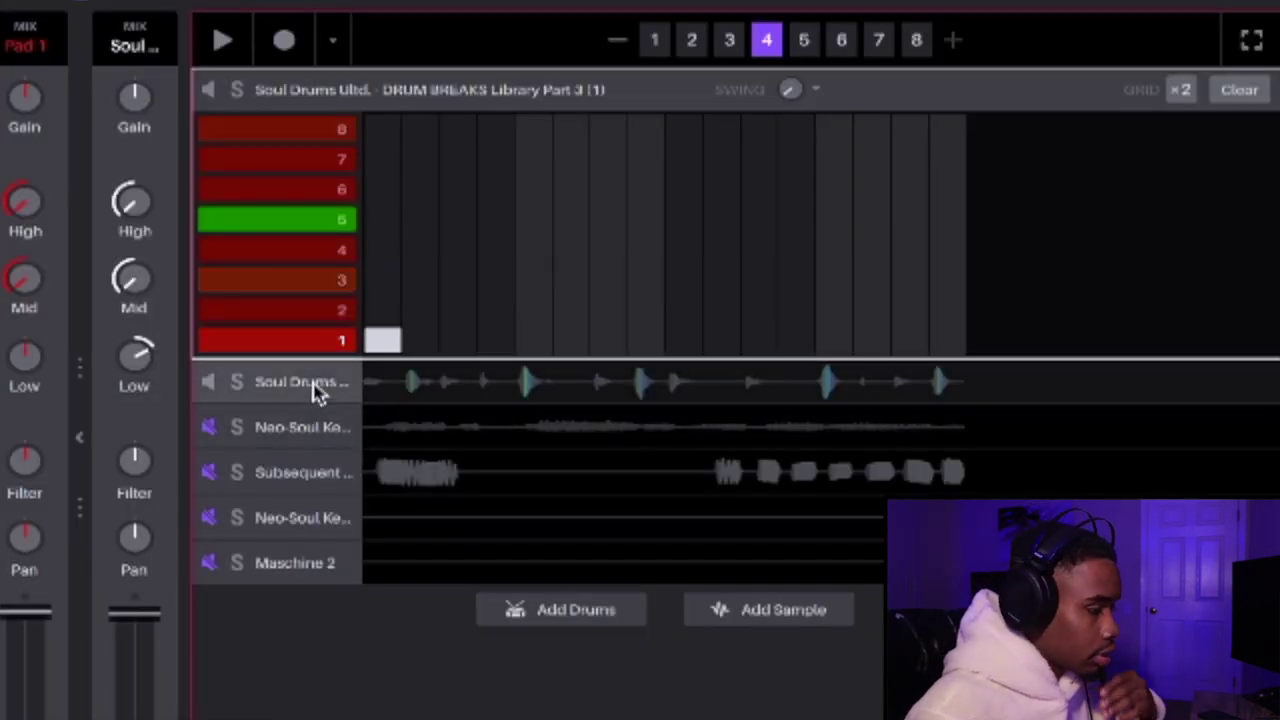
click(313, 390)
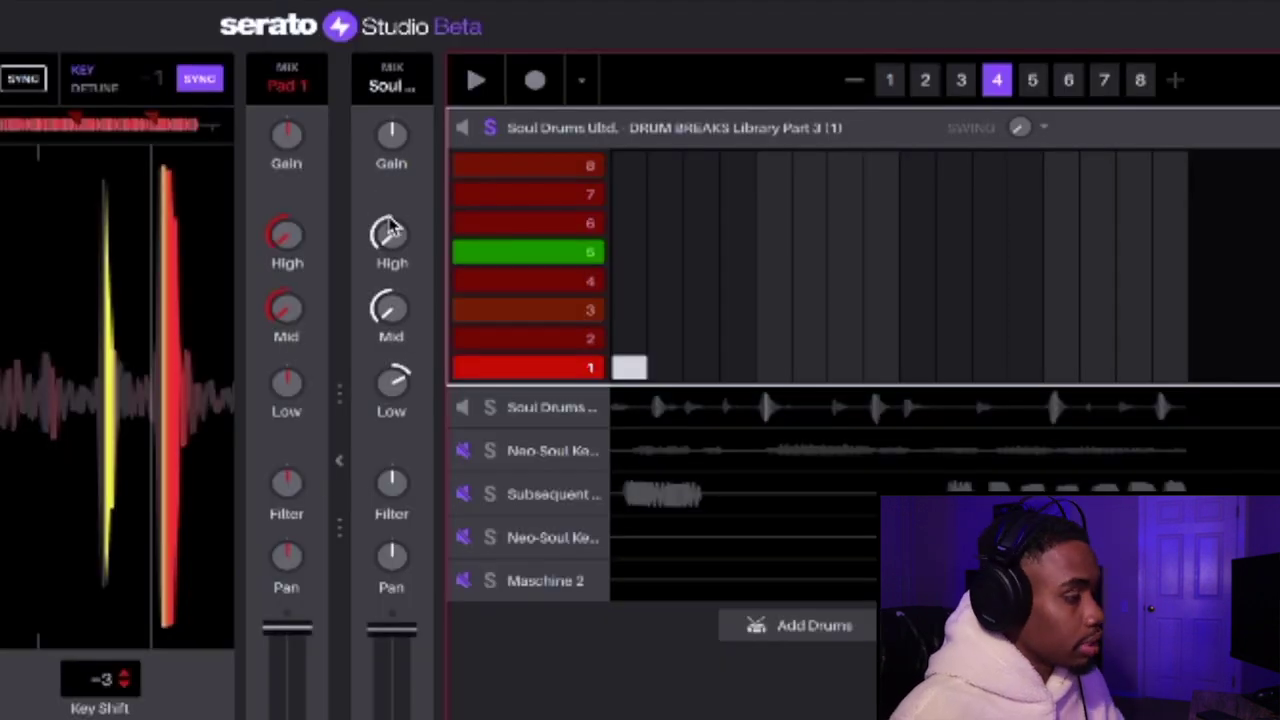
mouse_move(393, 233)
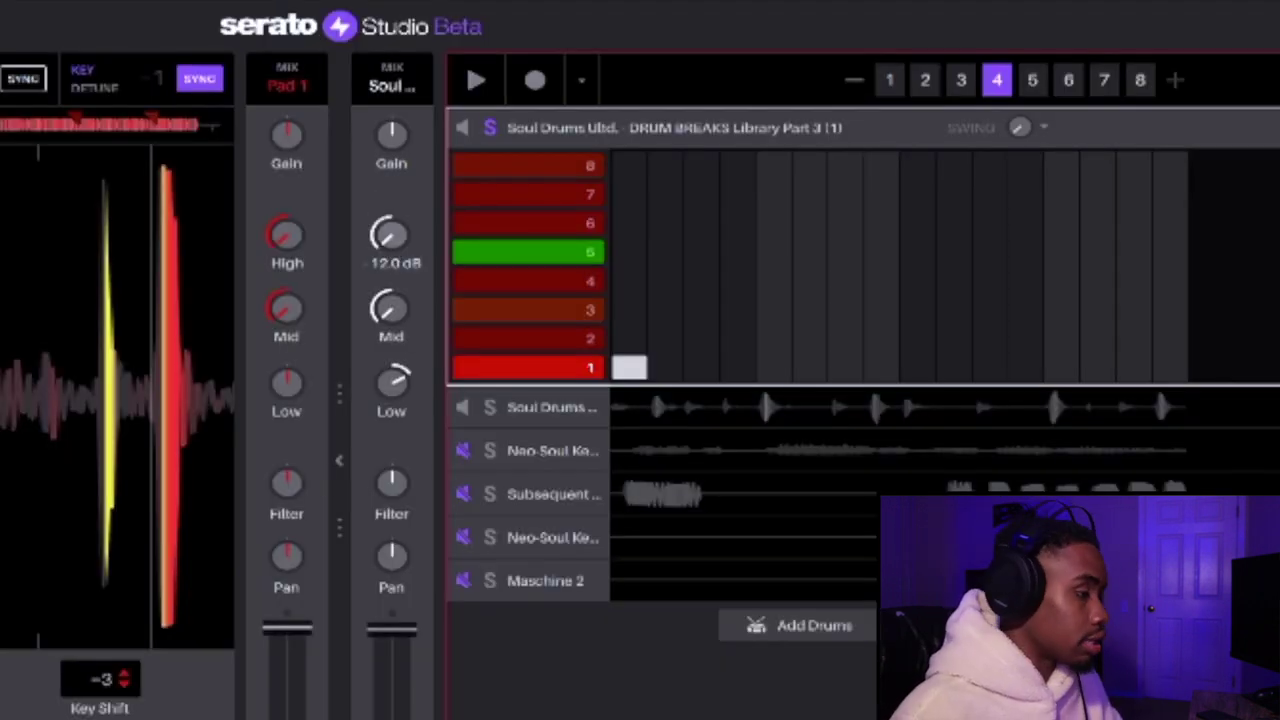
mouse_move(388, 395)
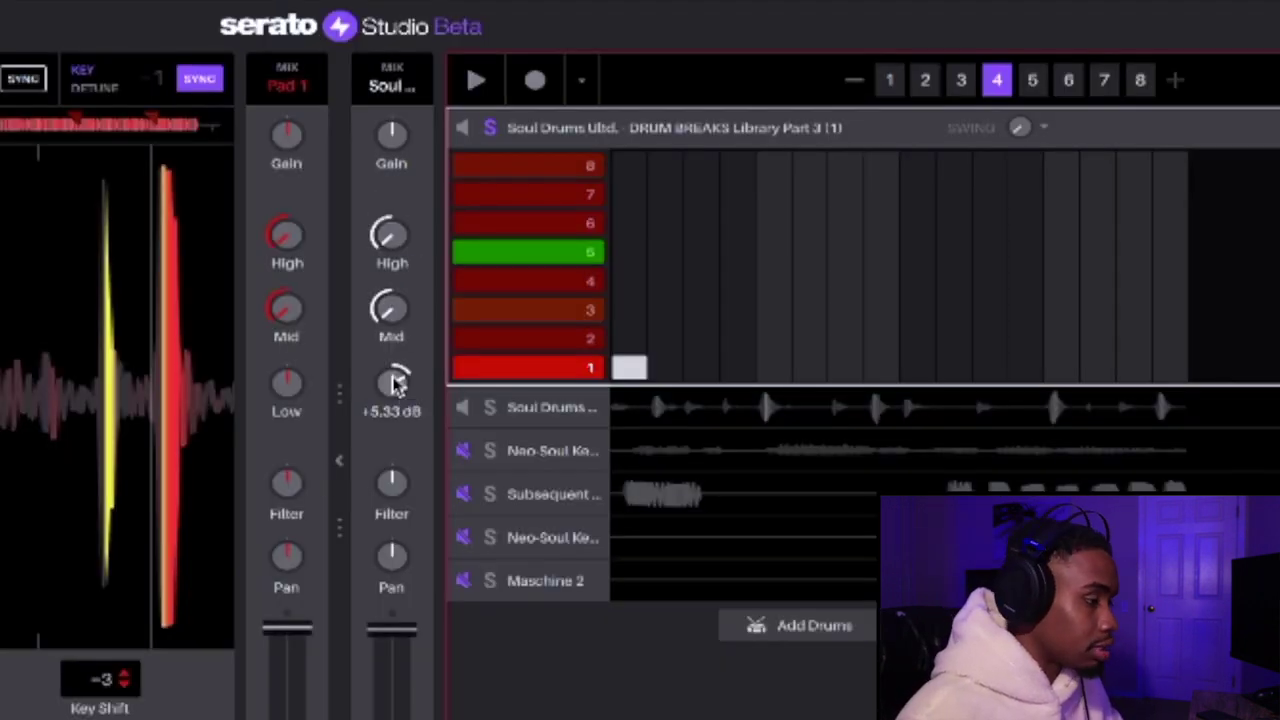
mouse_move(286, 232)
mouse_move(283, 330)
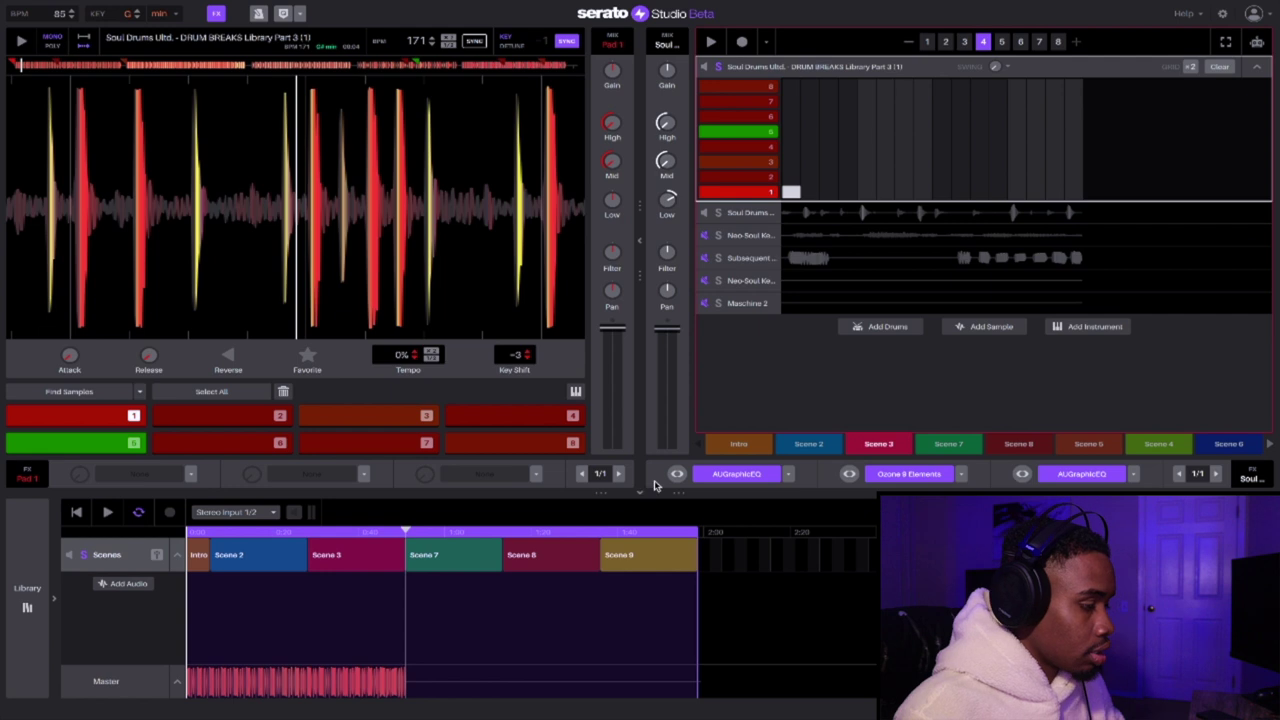
- View the first Soul Drums deck's first AUGraphicEQ curve, and switch to the second Soul Drums deck
click(677, 475)
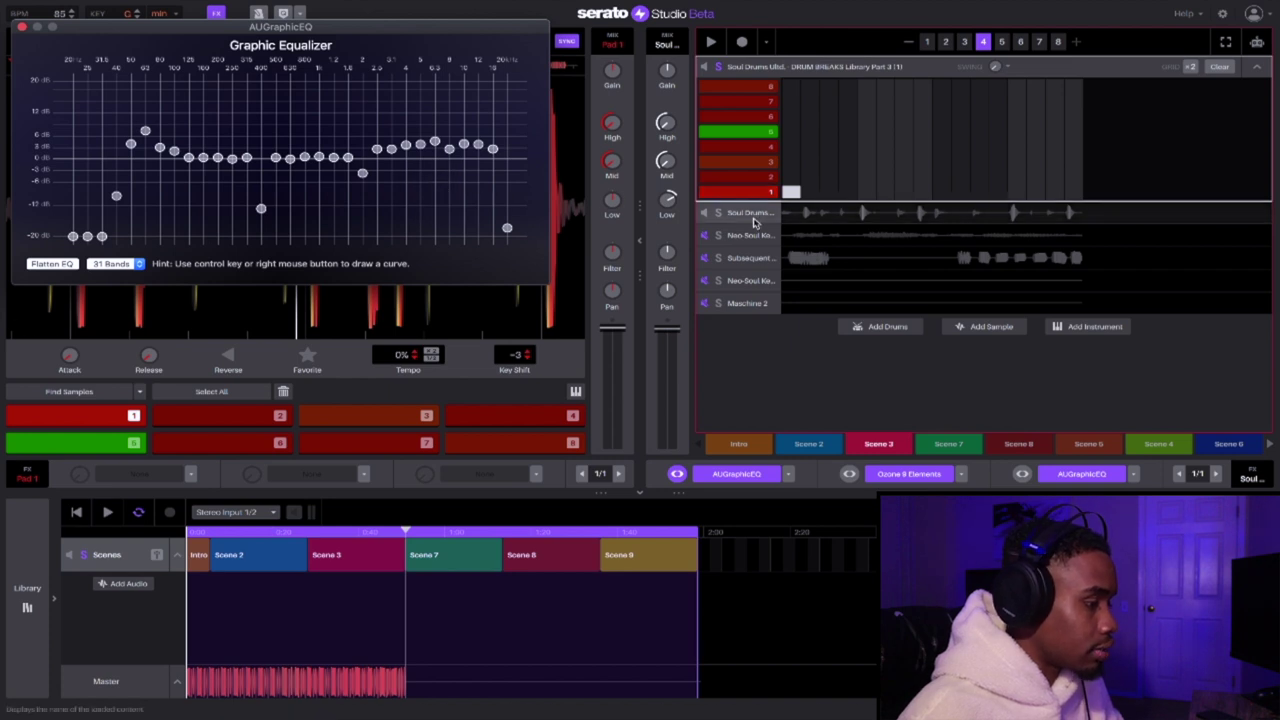
click(750, 256)
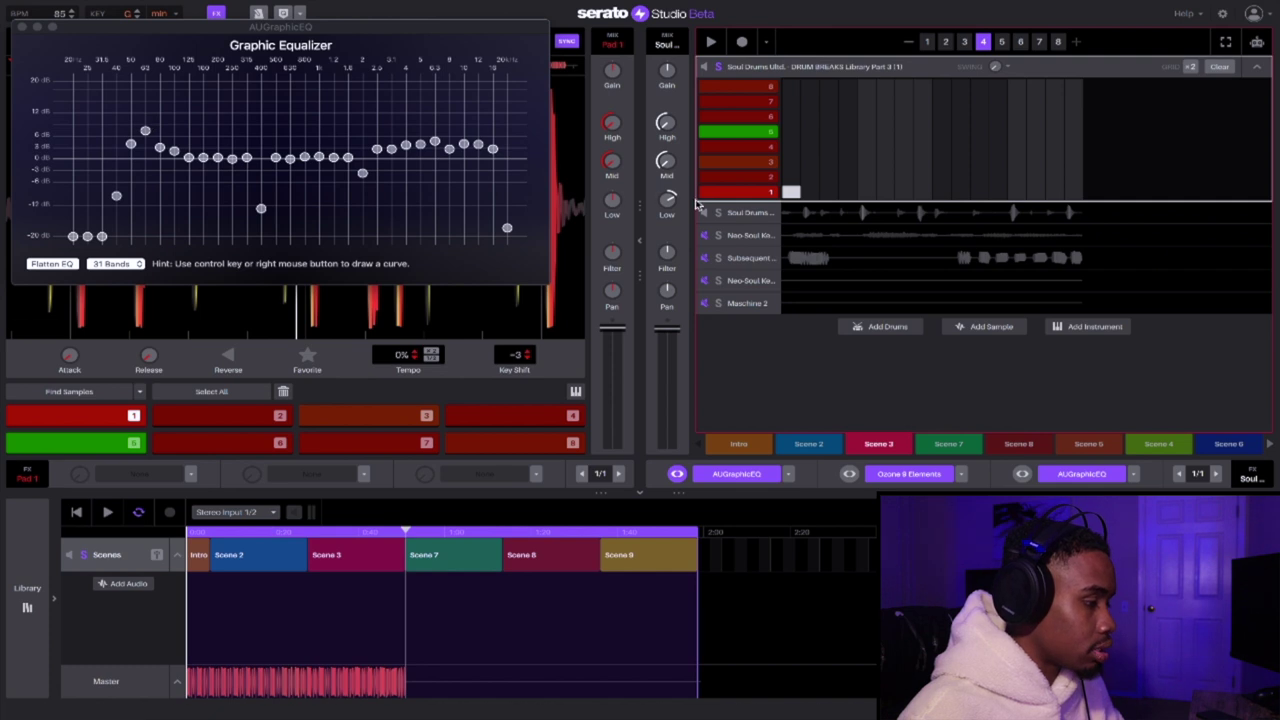
click(750, 214)
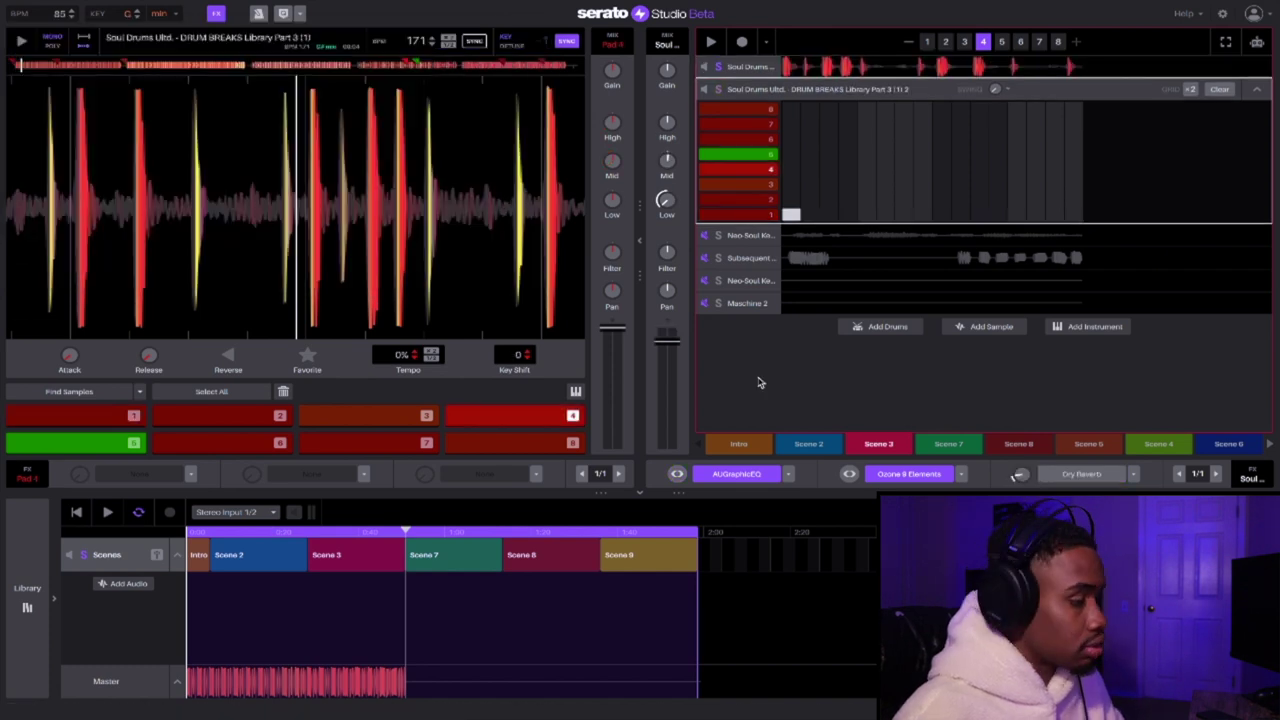
- View the second Soul Drums deck's AUGraphicEQ curve, and return to the first Soul Drums deck
click(678, 474)
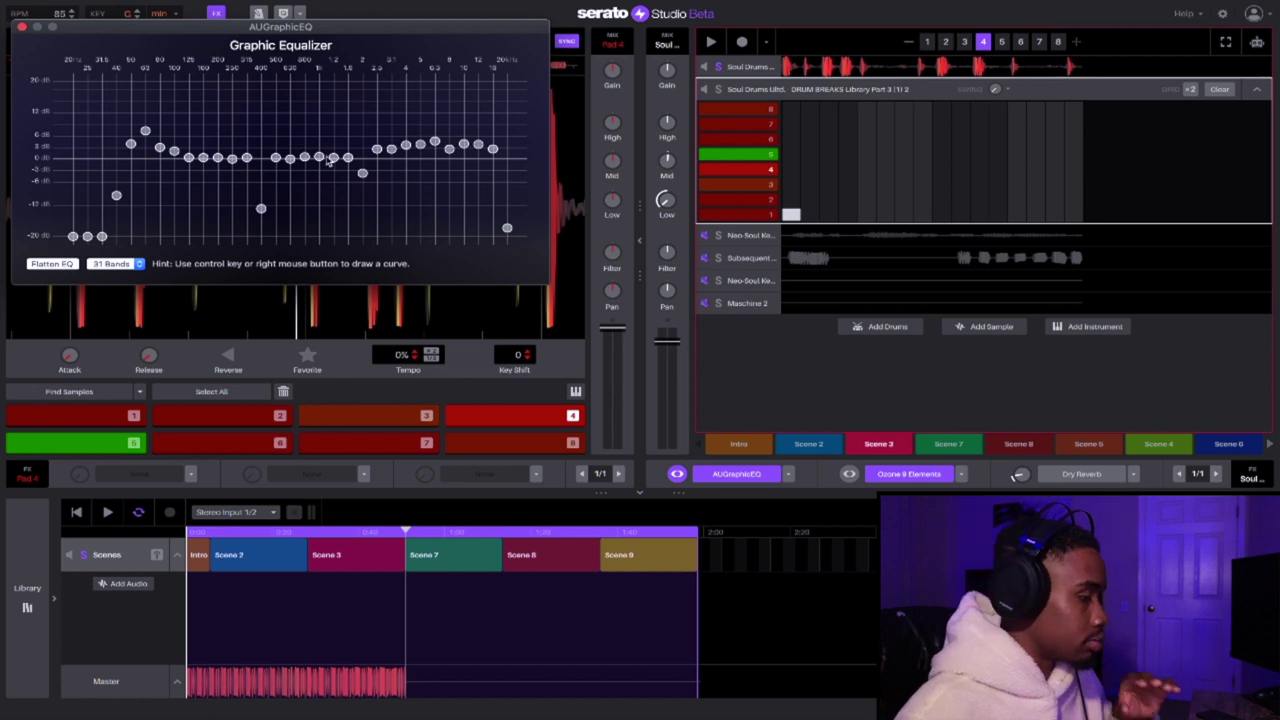
click(747, 64)
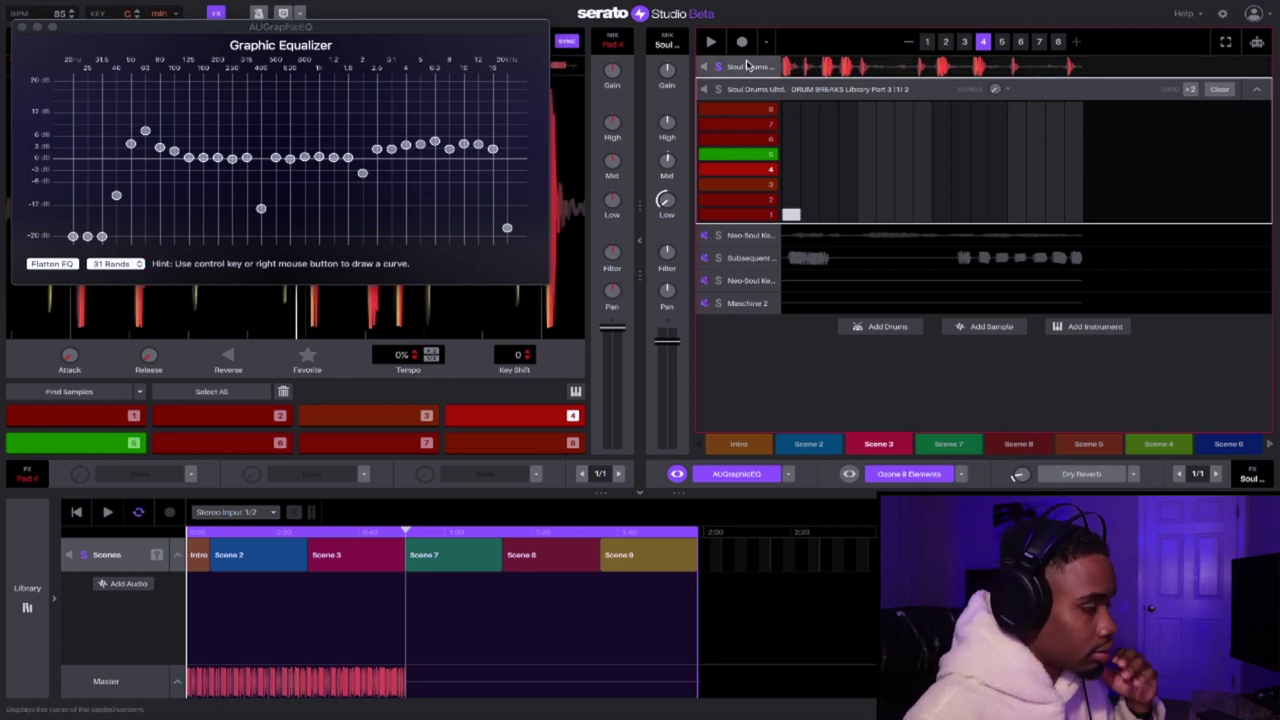
click(742, 72)
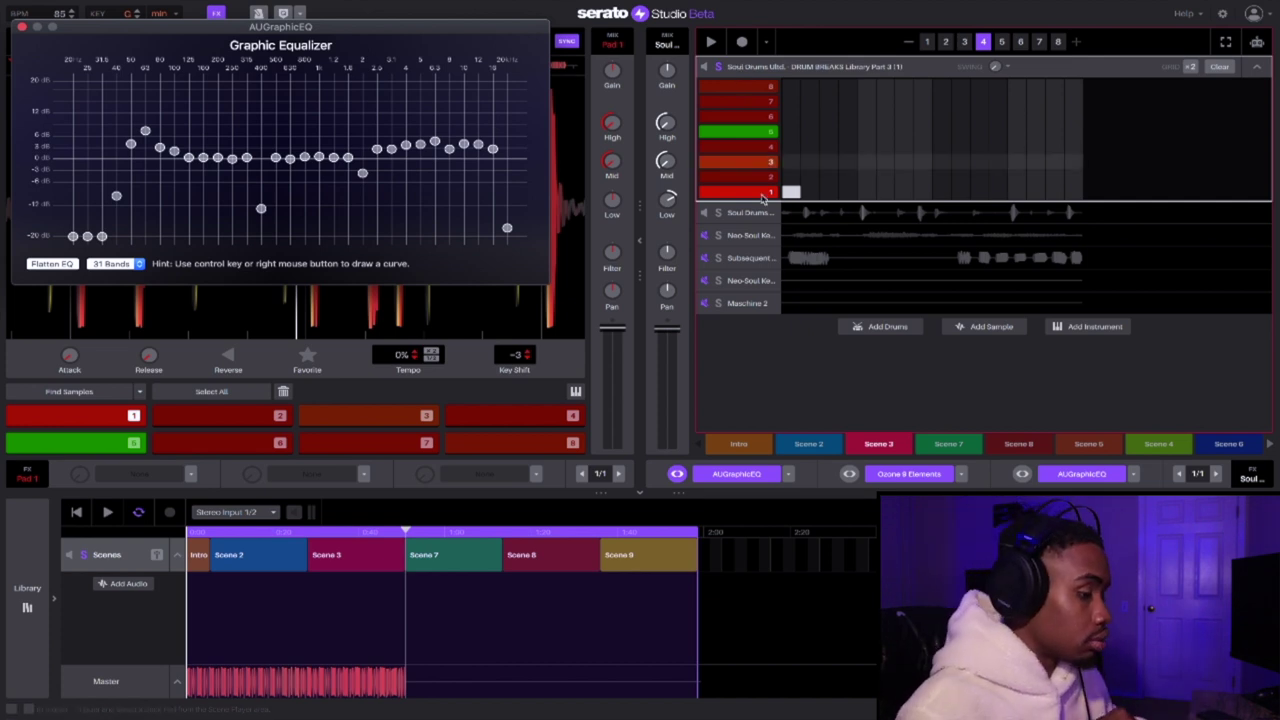
- Examine the Equalizer, Imager and Mono setting of Ozone 9 Elements on the first Soul Drums deck, and close the plugin
click(849, 480)
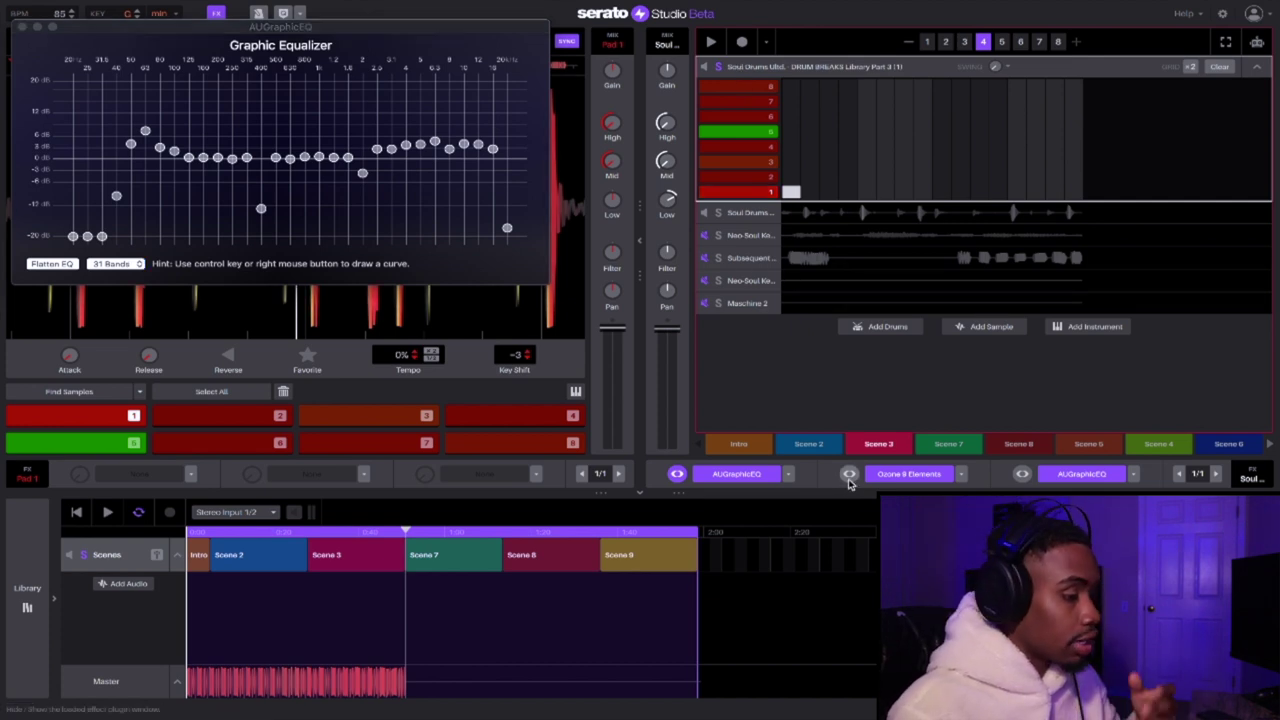
click(849, 476)
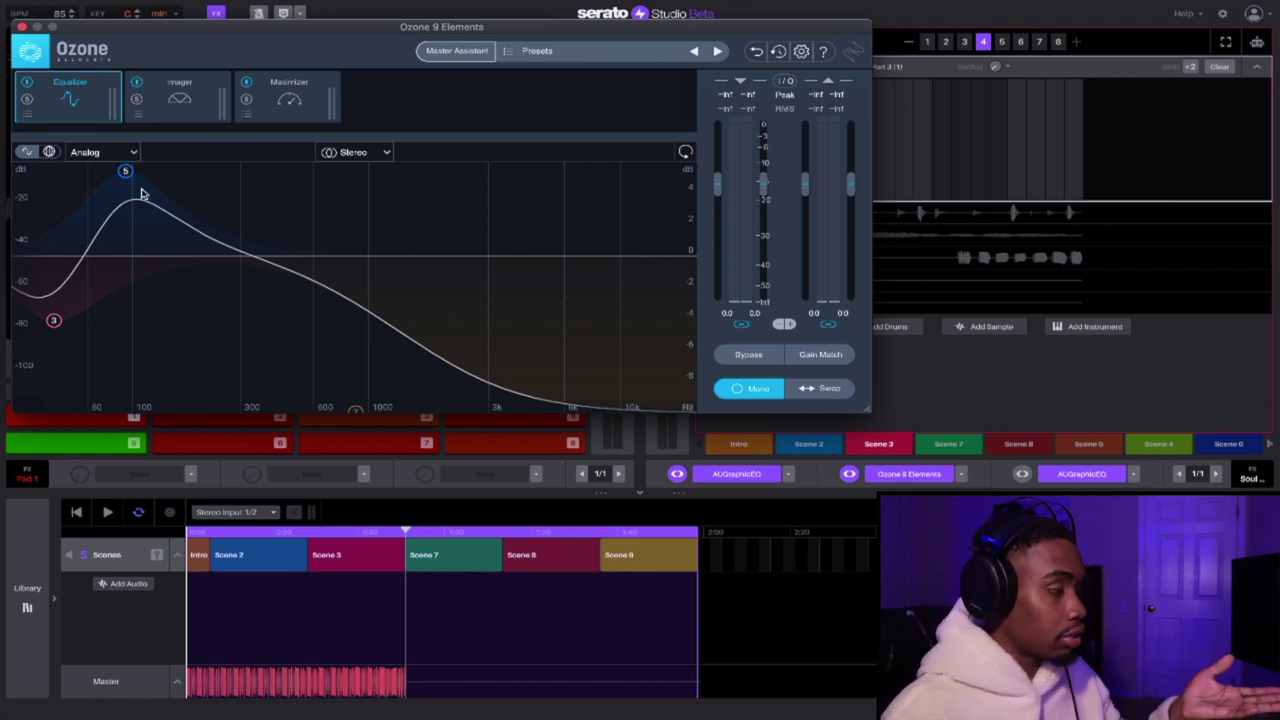
click(182, 100)
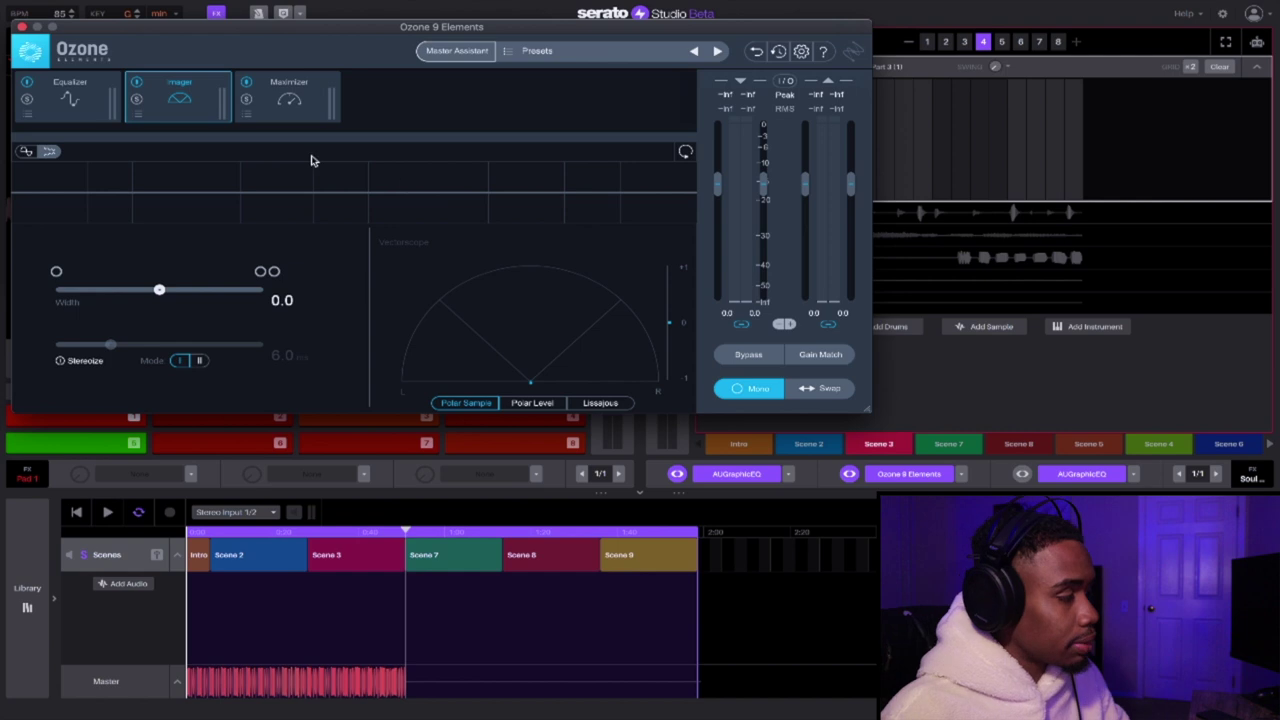
click(752, 390)
click(752, 390)
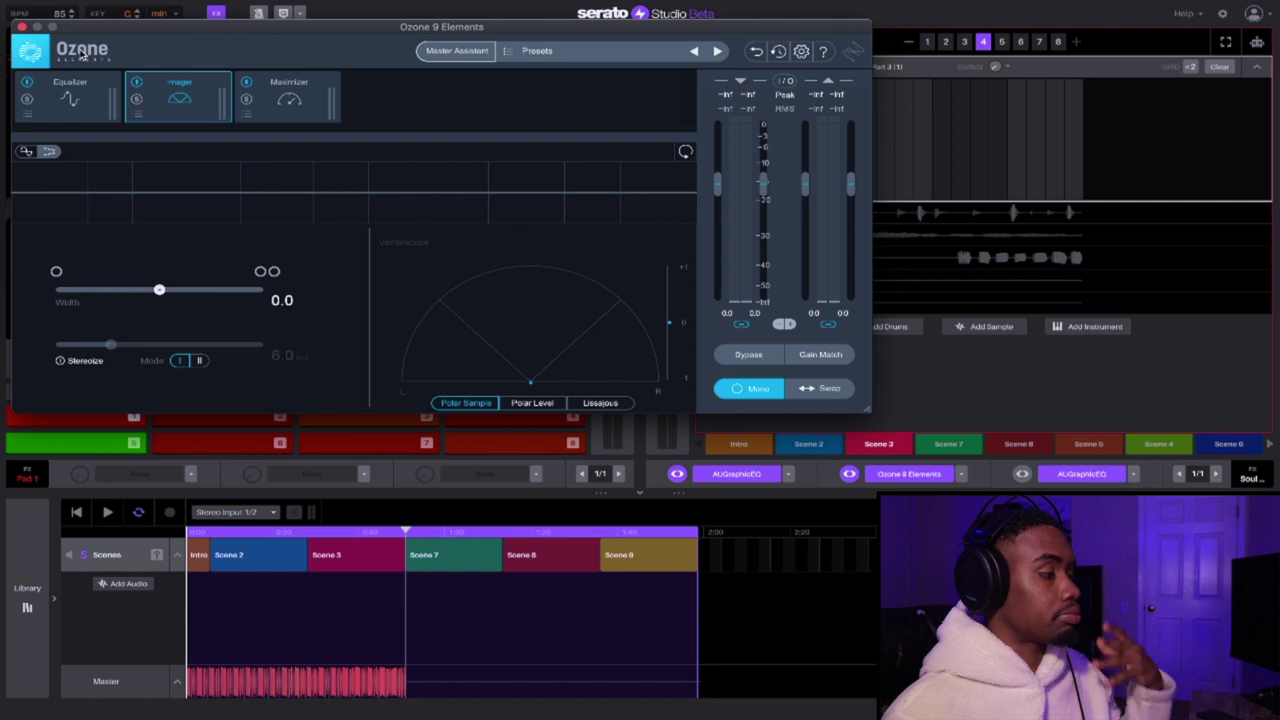
click(23, 28)
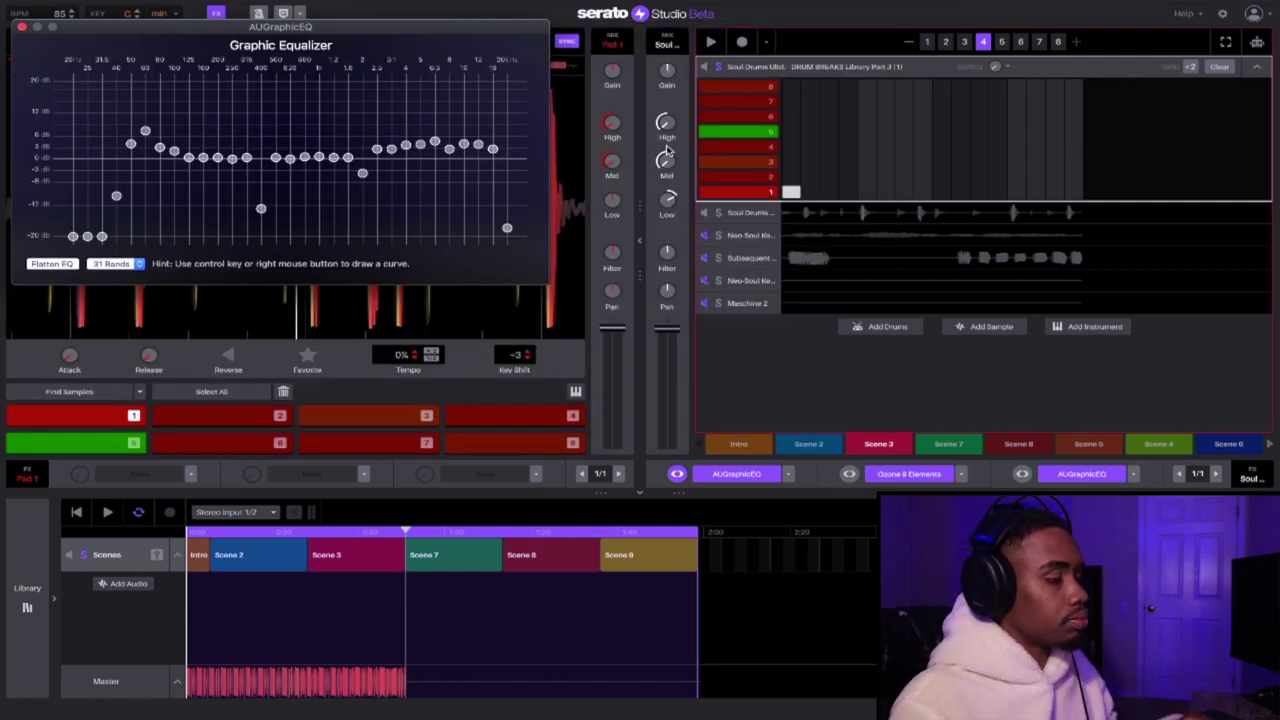
- Play Scene 3 with the Ozone Equalizer in view, and compare the first Soul Drums deck with Ozone 9 Elements disabled and enabled
click(849, 473)
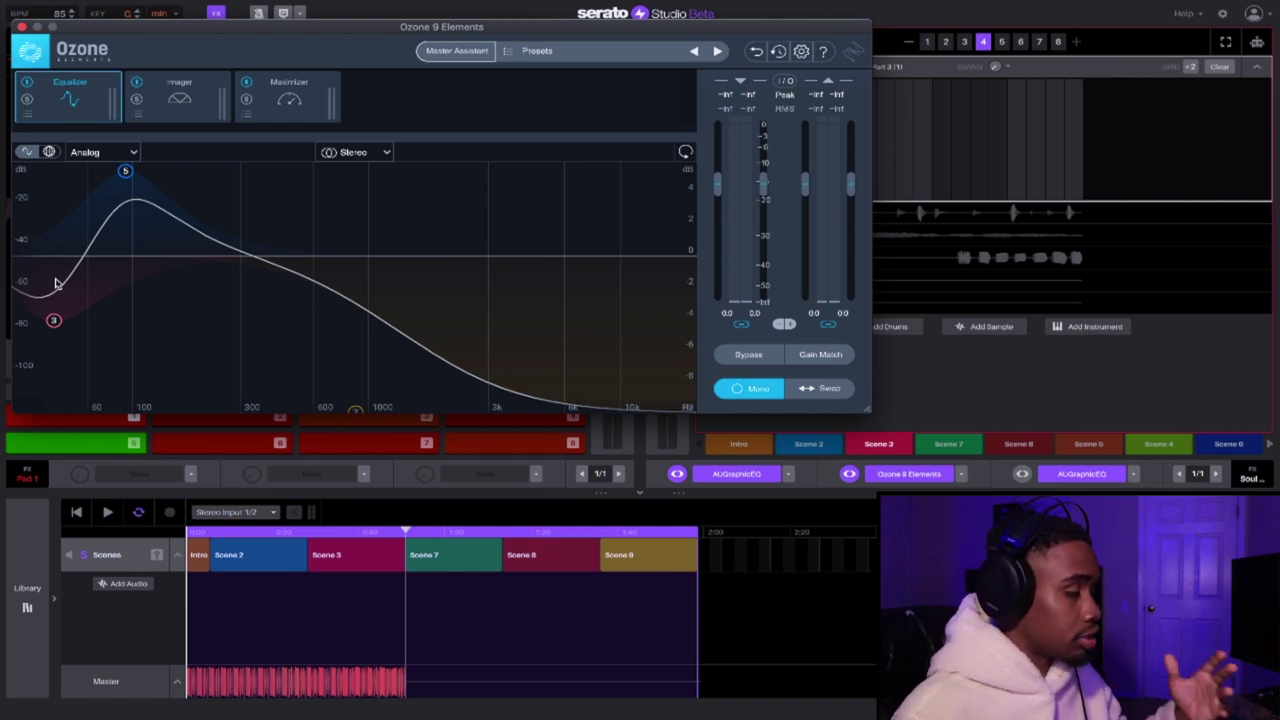
drag(133, 27, 184, 167)
click(710, 41)
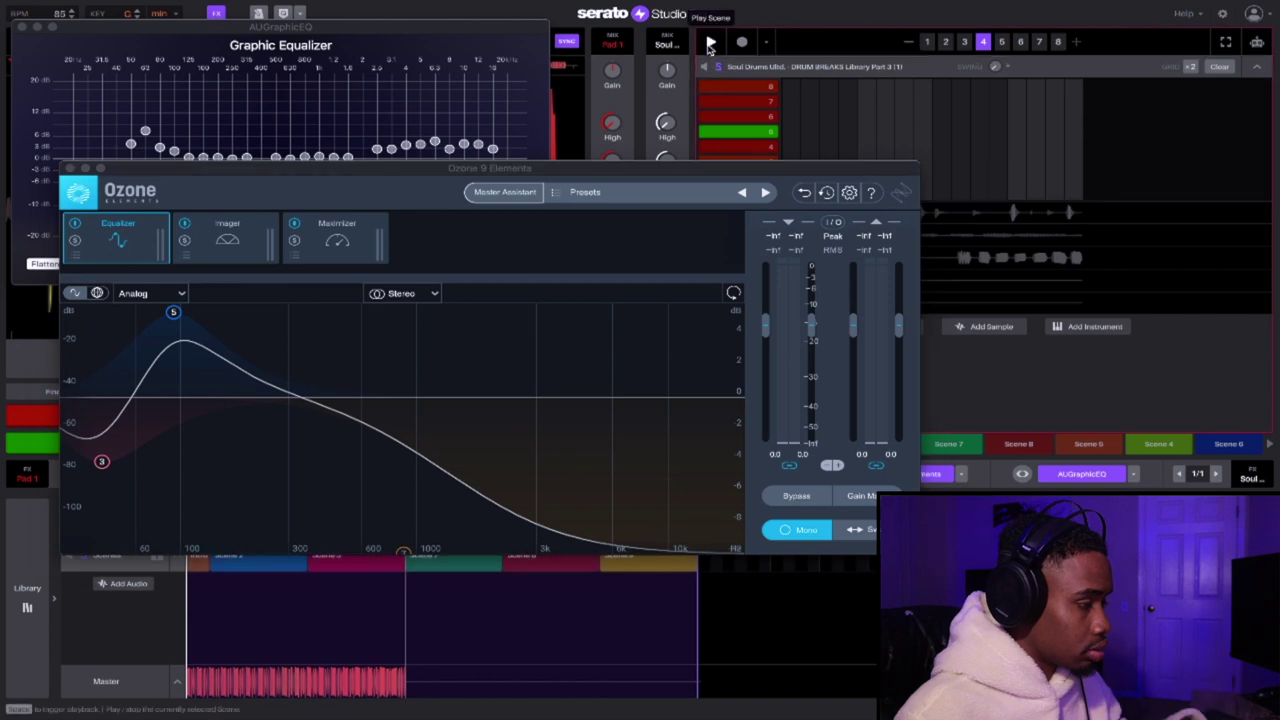
drag(677, 171, 655, 32)
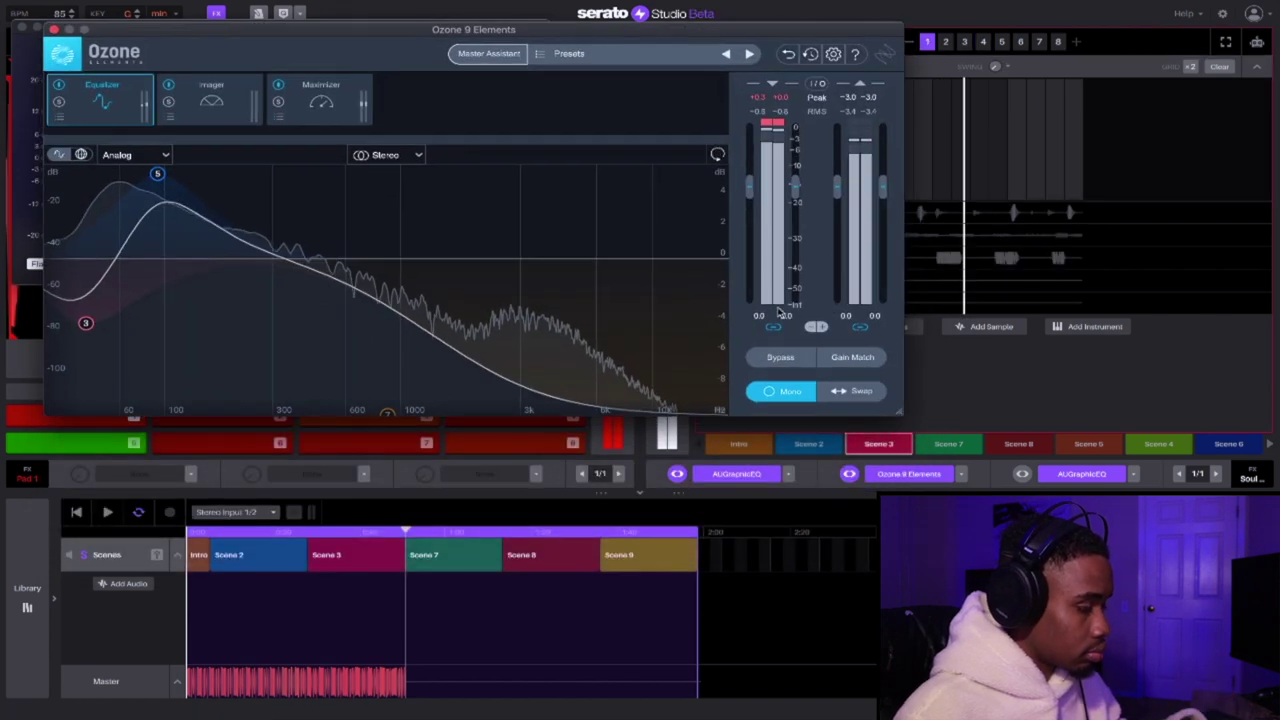
click(903, 476)
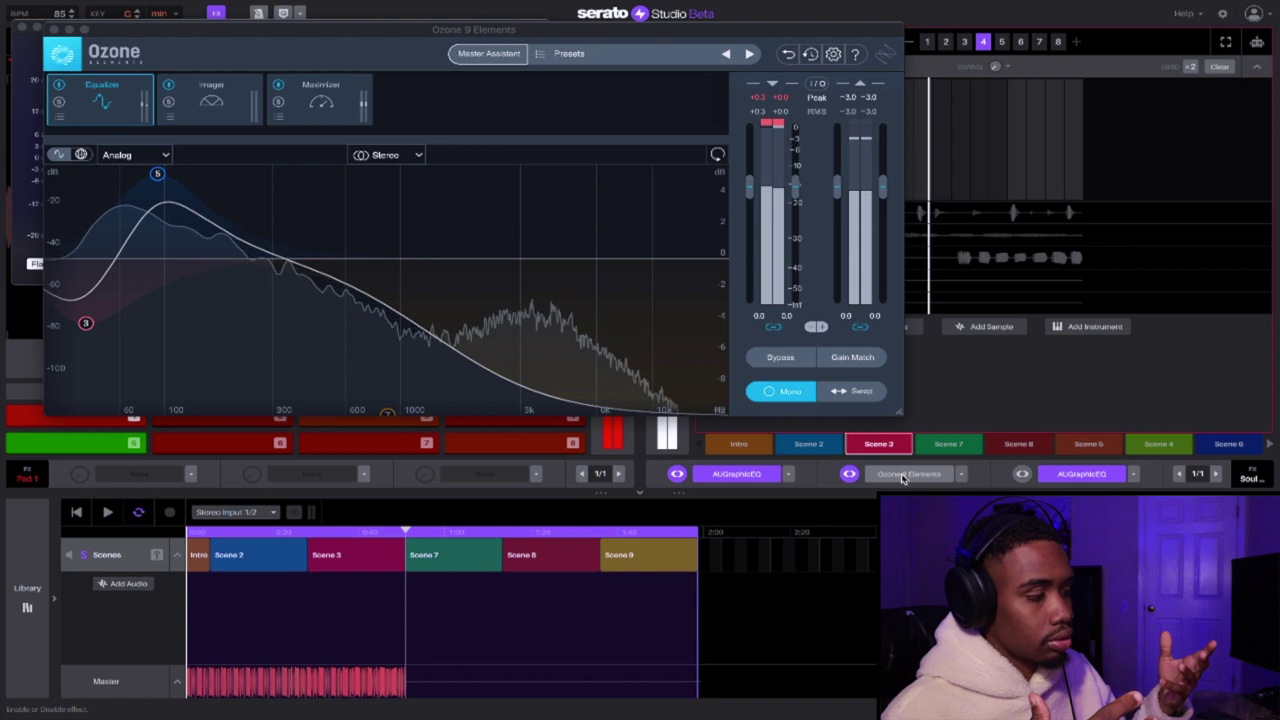
click(903, 478)
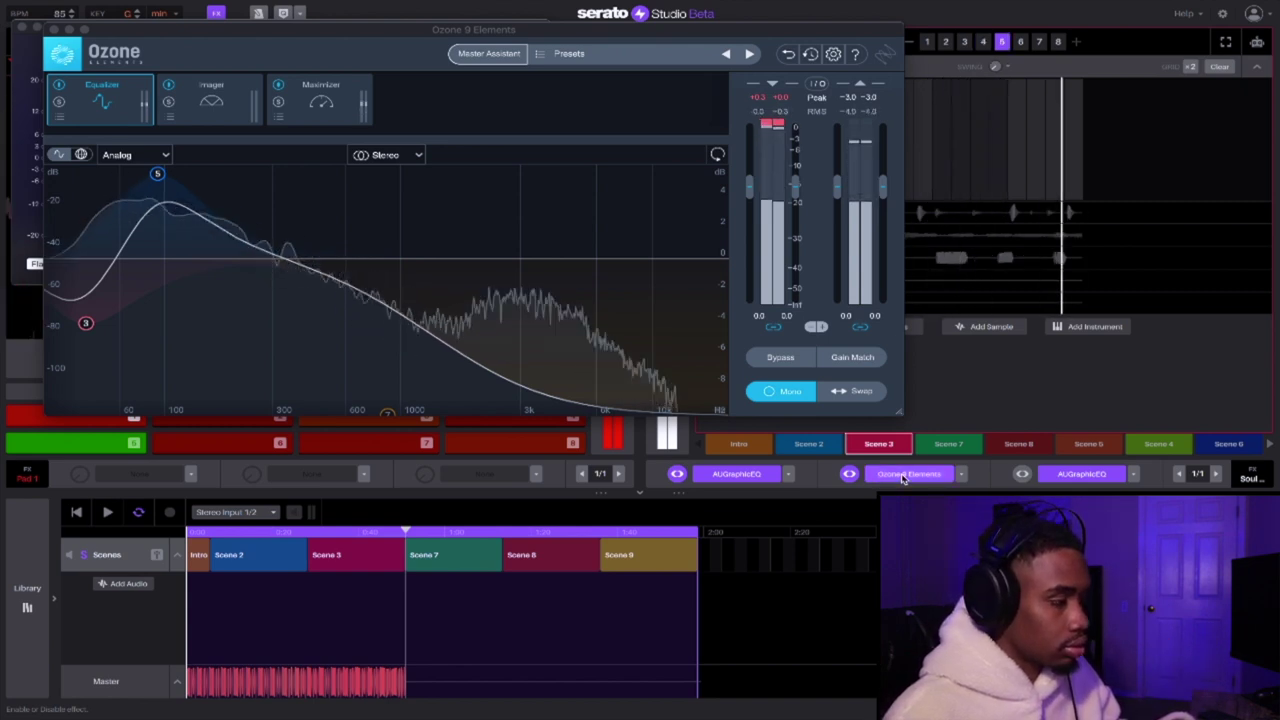
click(903, 477)
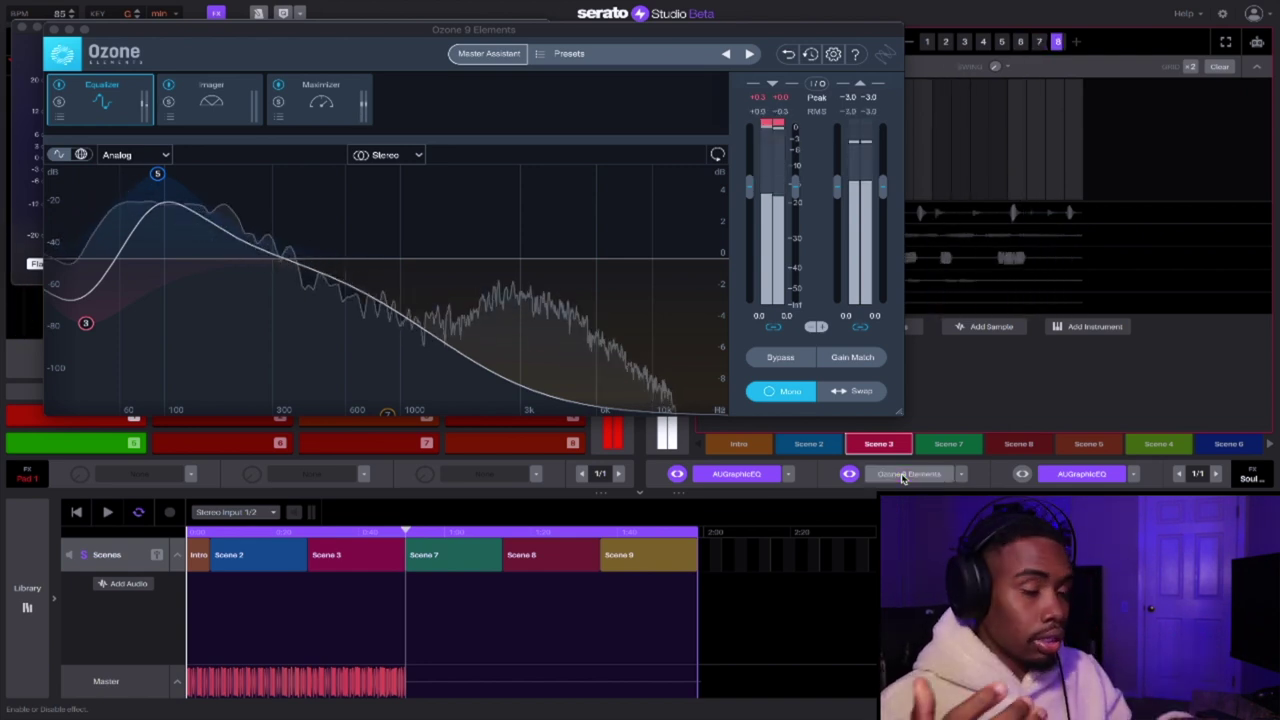
click(903, 477)
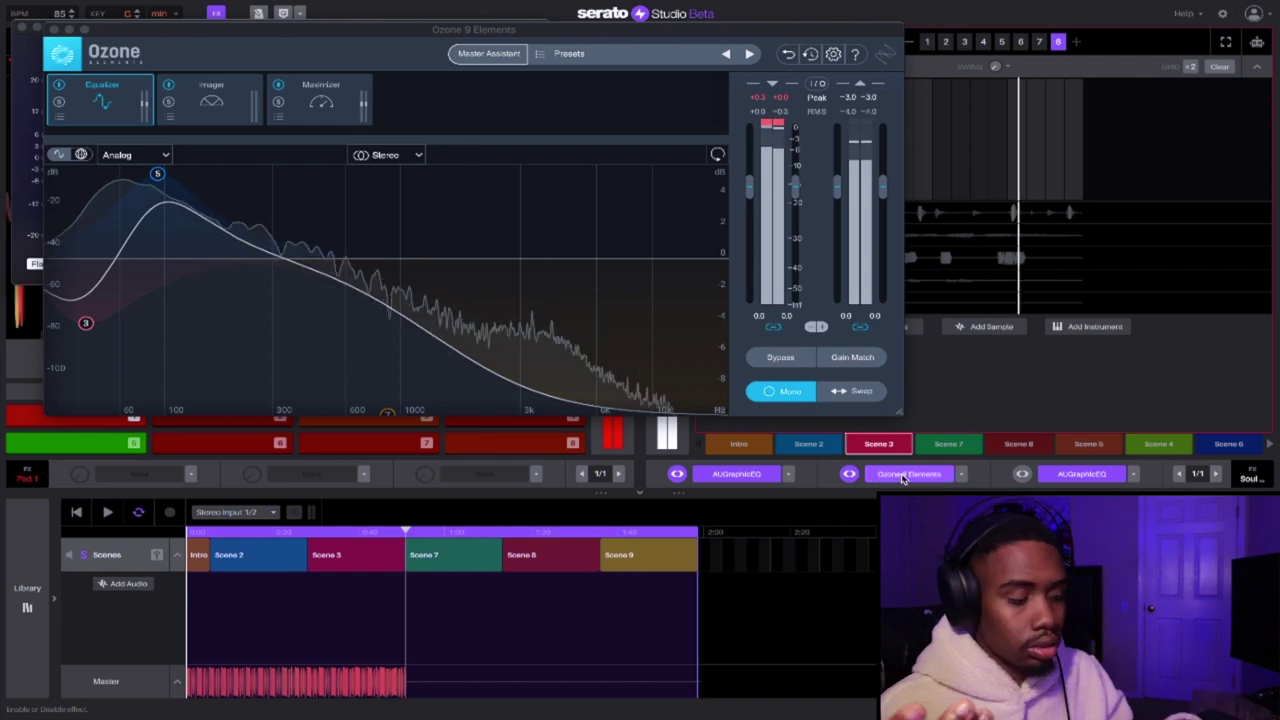
- View the first Soul Drums deck's second AUGraphicEQ curve, close its effect windows, and switch to the second Soul Drums deck
click(1023, 477)
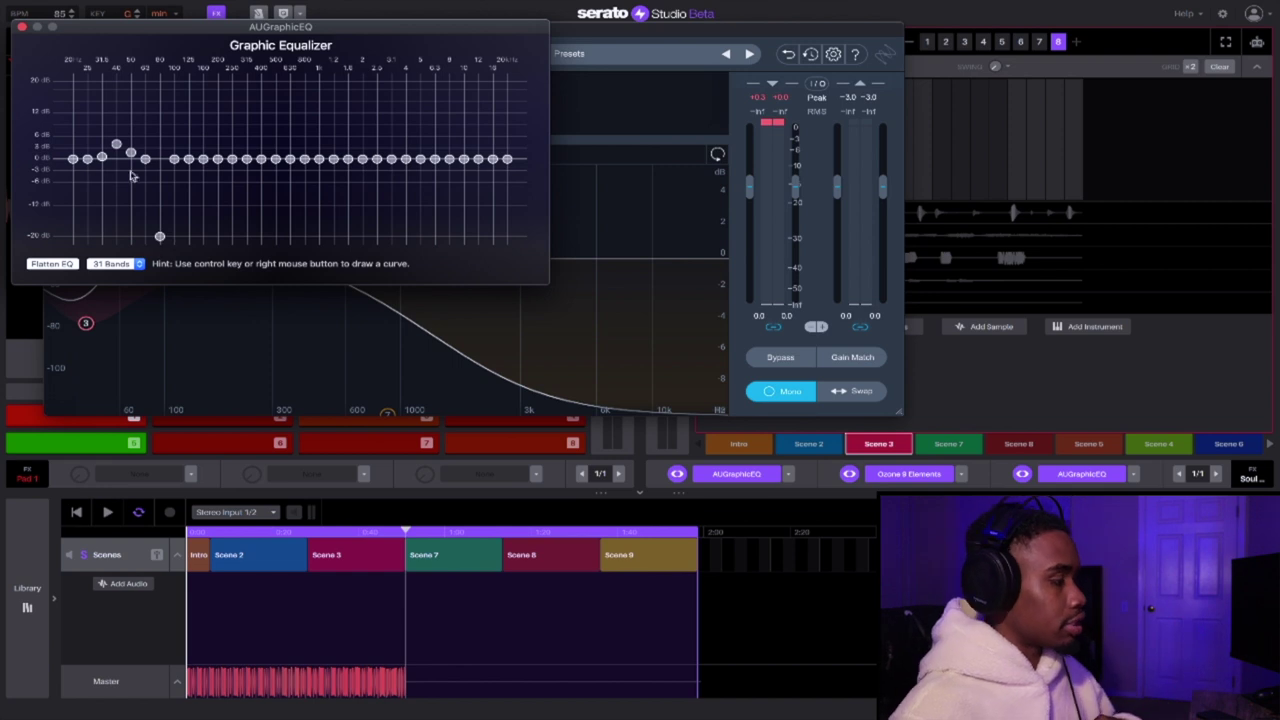
click(22, 27)
click(54, 30)
click(22, 28)
click(760, 213)
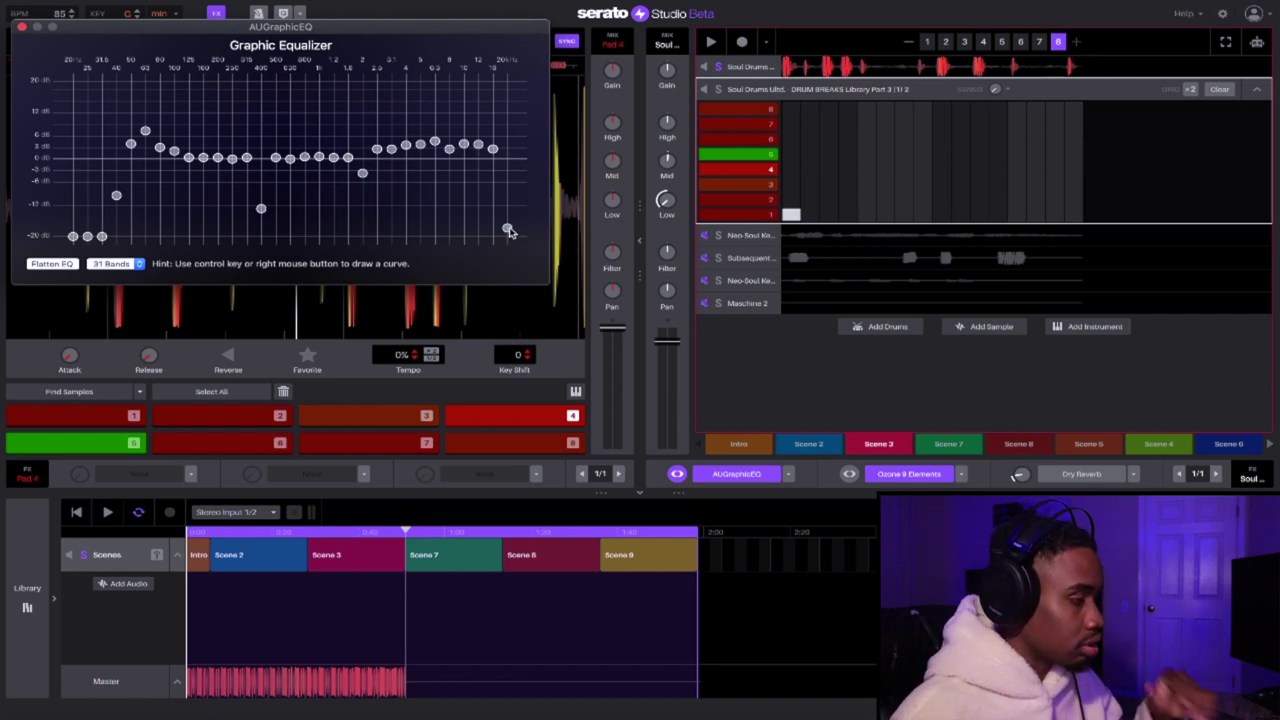
- Solo the second Soul Drums deck, play the scene, and lower the 20 kHz band of its AUGraphicEQ to -20 dB
click(722, 90)
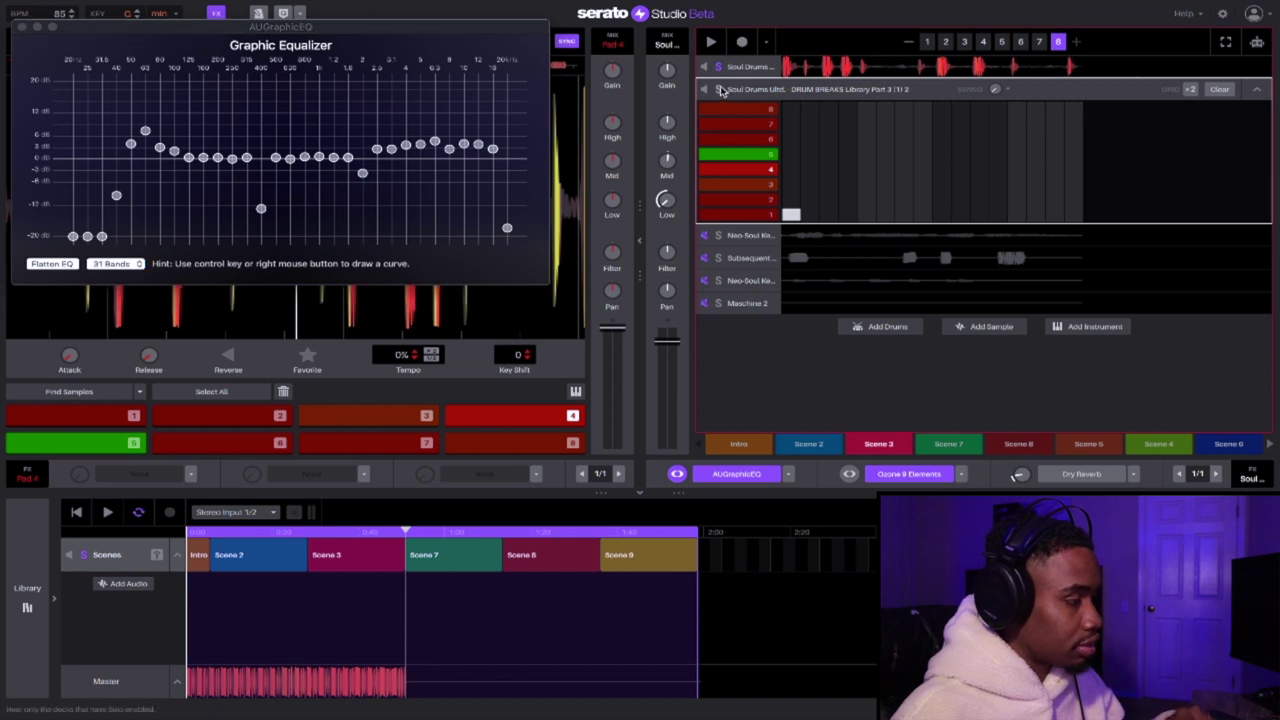
key(space)
click(507, 229)
drag(507, 229, 493, 444)
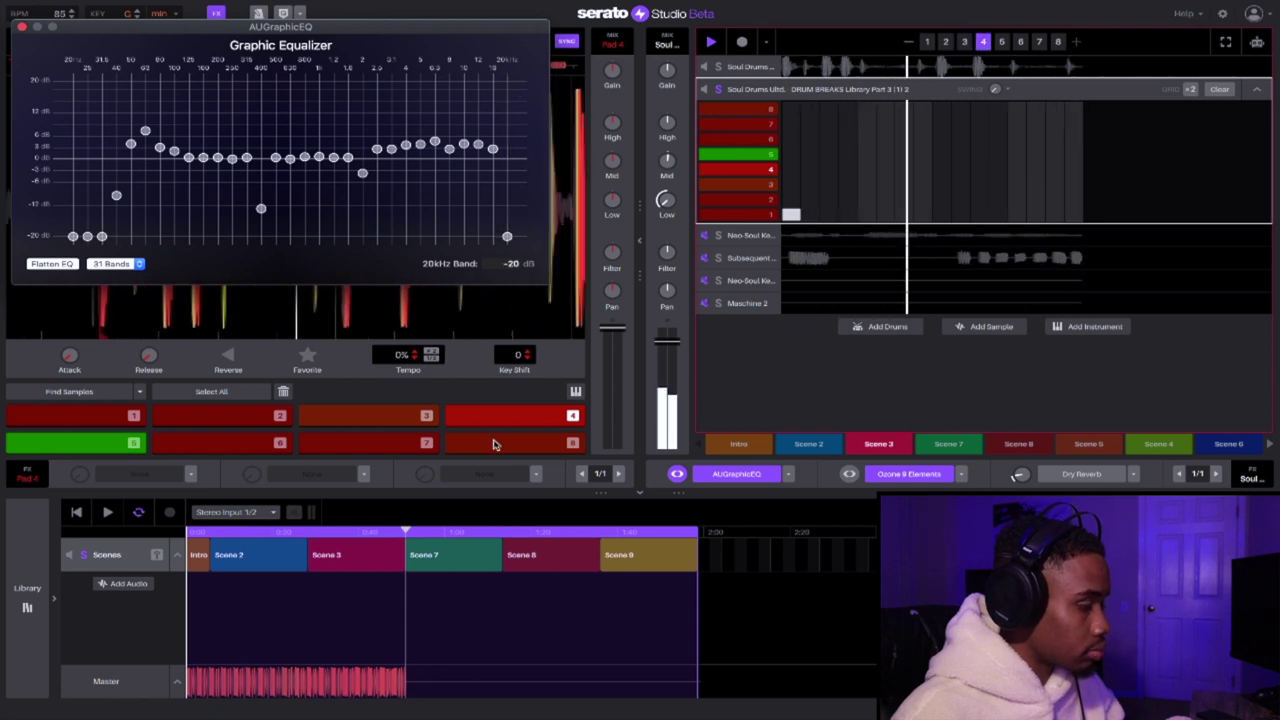
- Examine the second Soul Drums deck's Ozone 9 Elements Equalizer curve, and check its channel's Low EQ setting during playback
click(849, 474)
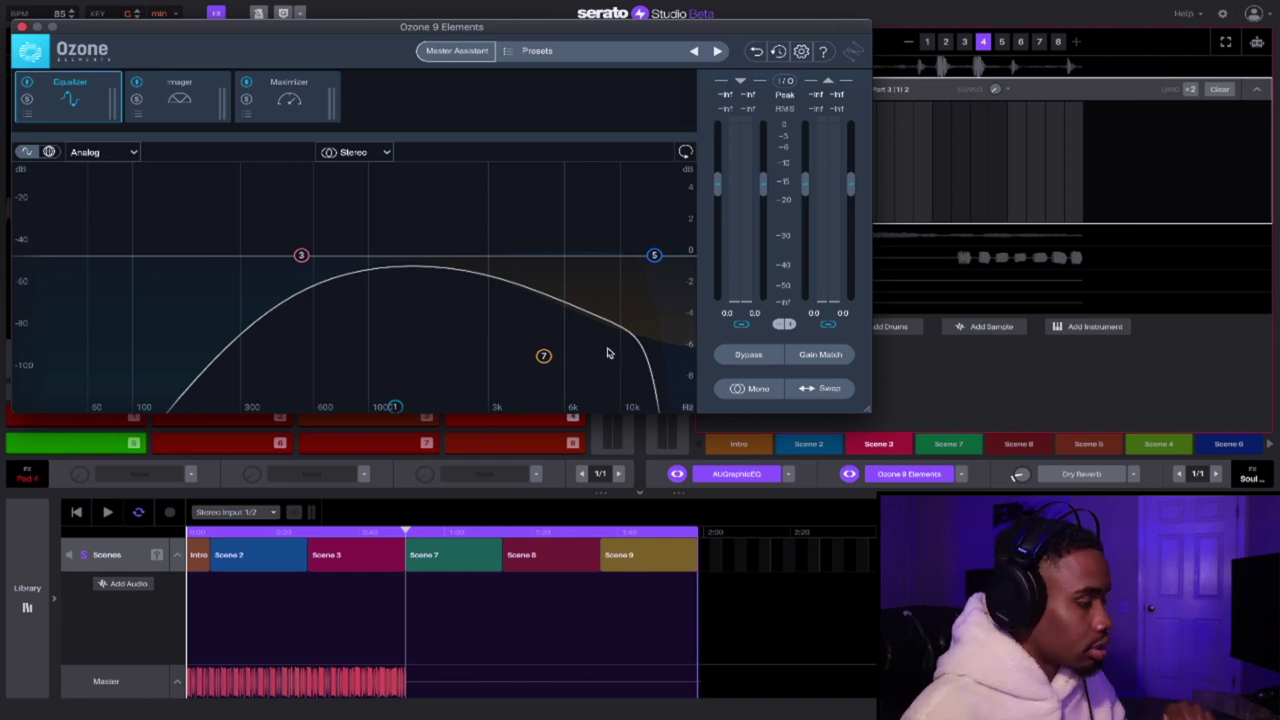
key(space)
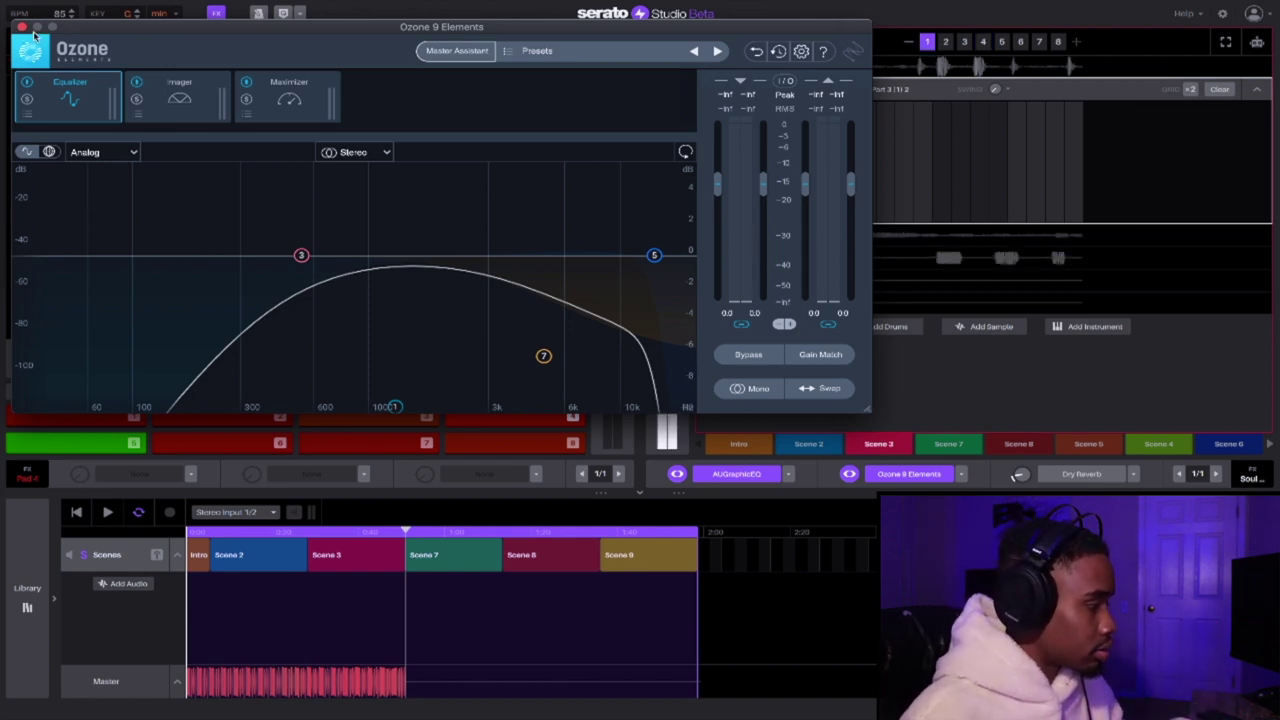
click(22, 29)
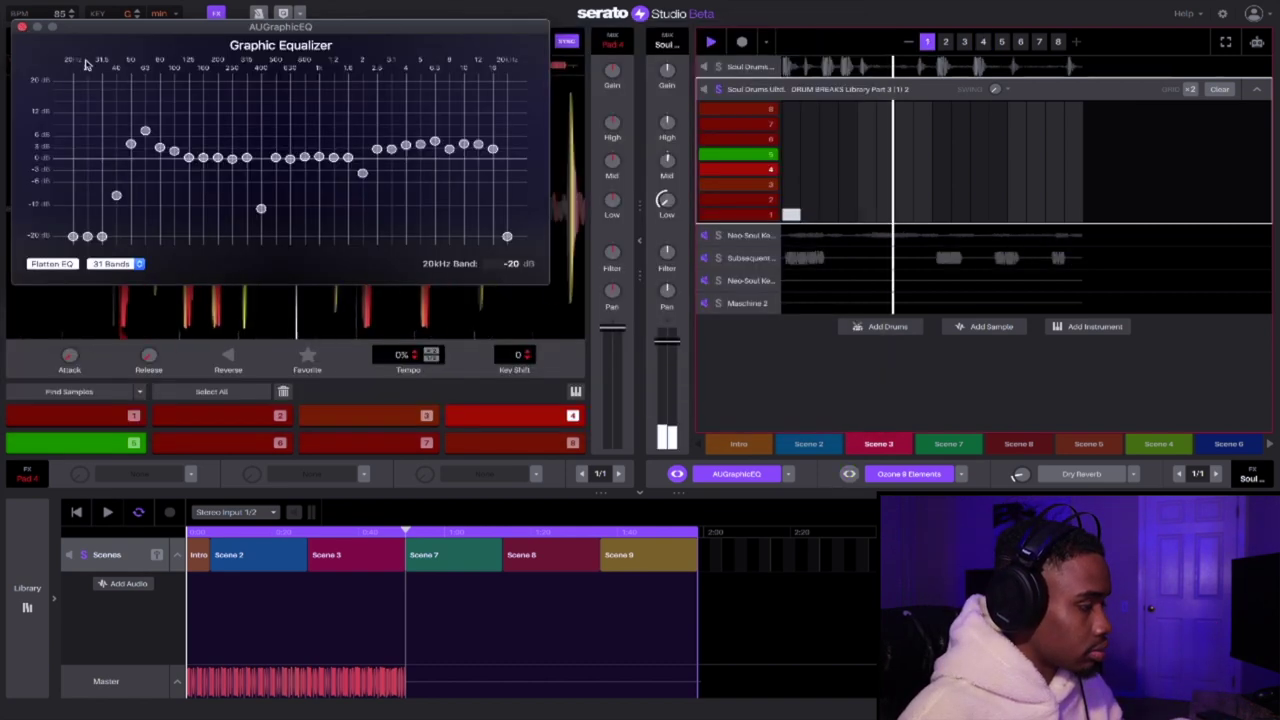
click(22, 31)
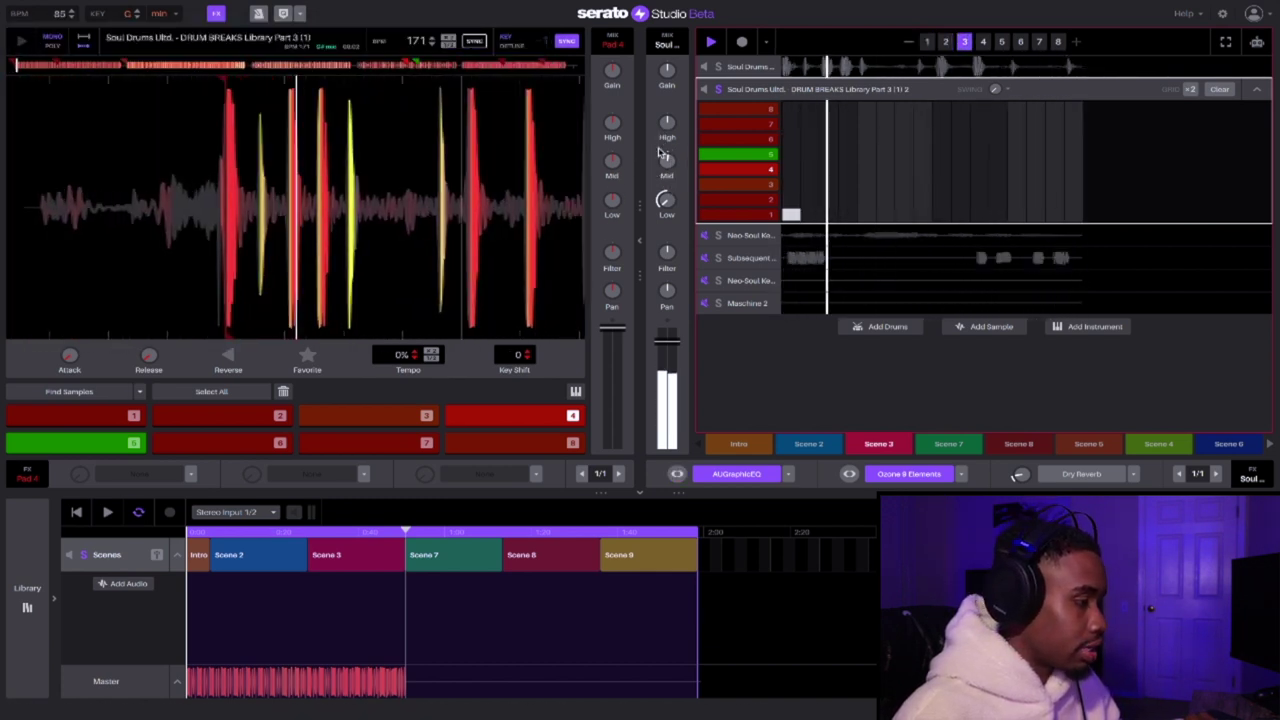
drag(664, 196, 660, 230)
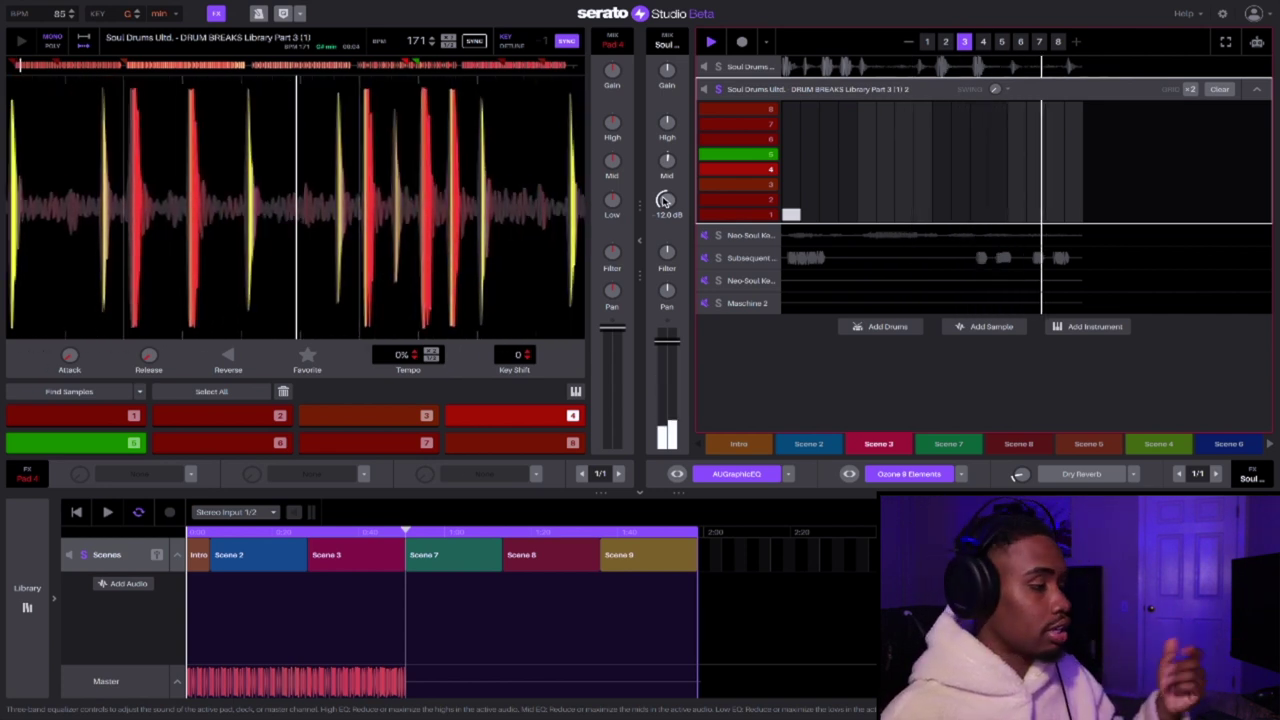
- Compare the Ozone Imager's Width at about -1.5 and at 100.0 during playback of the second Soul Drums deck
click(849, 475)
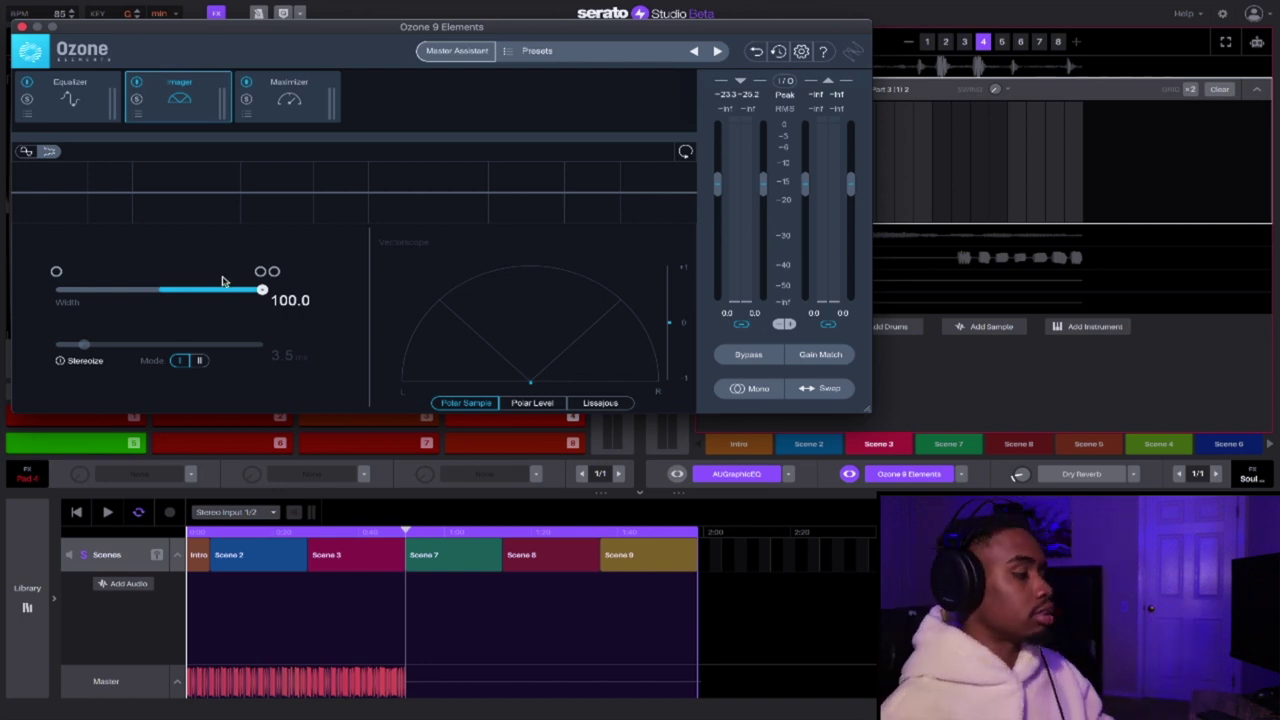
key(space)
drag(262, 289, 160, 300)
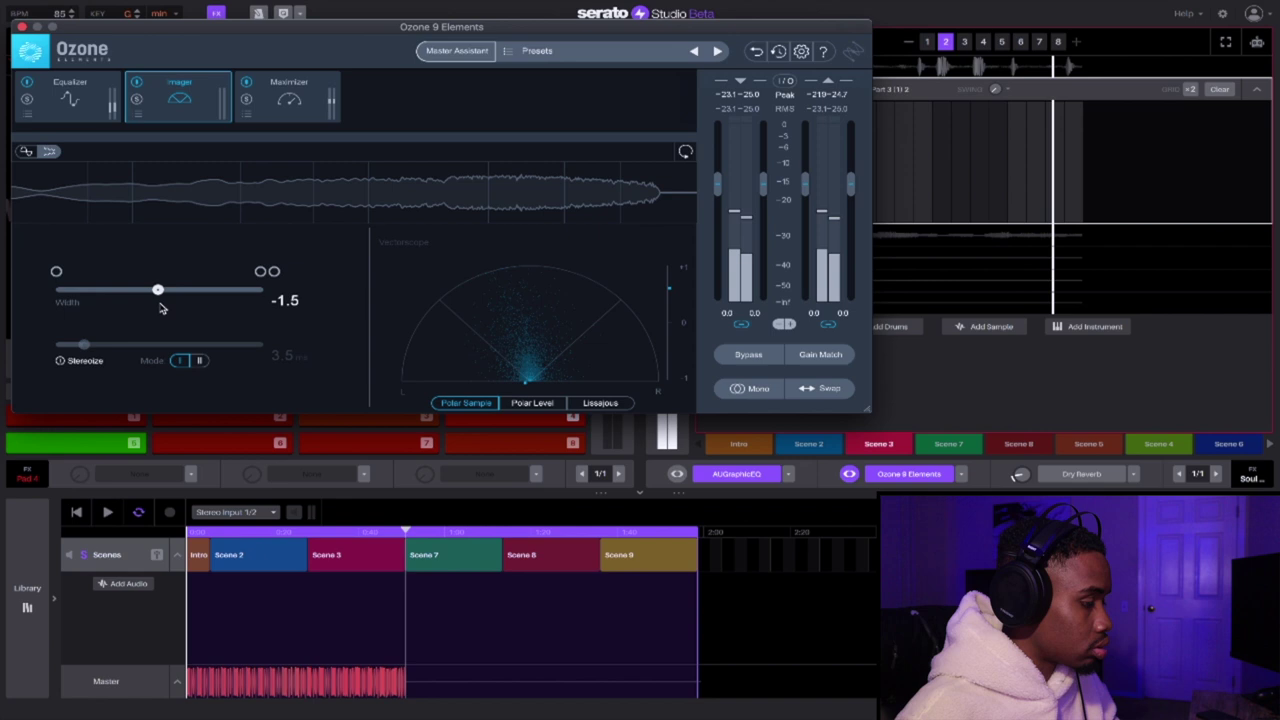
drag(160, 308, 566, 290)
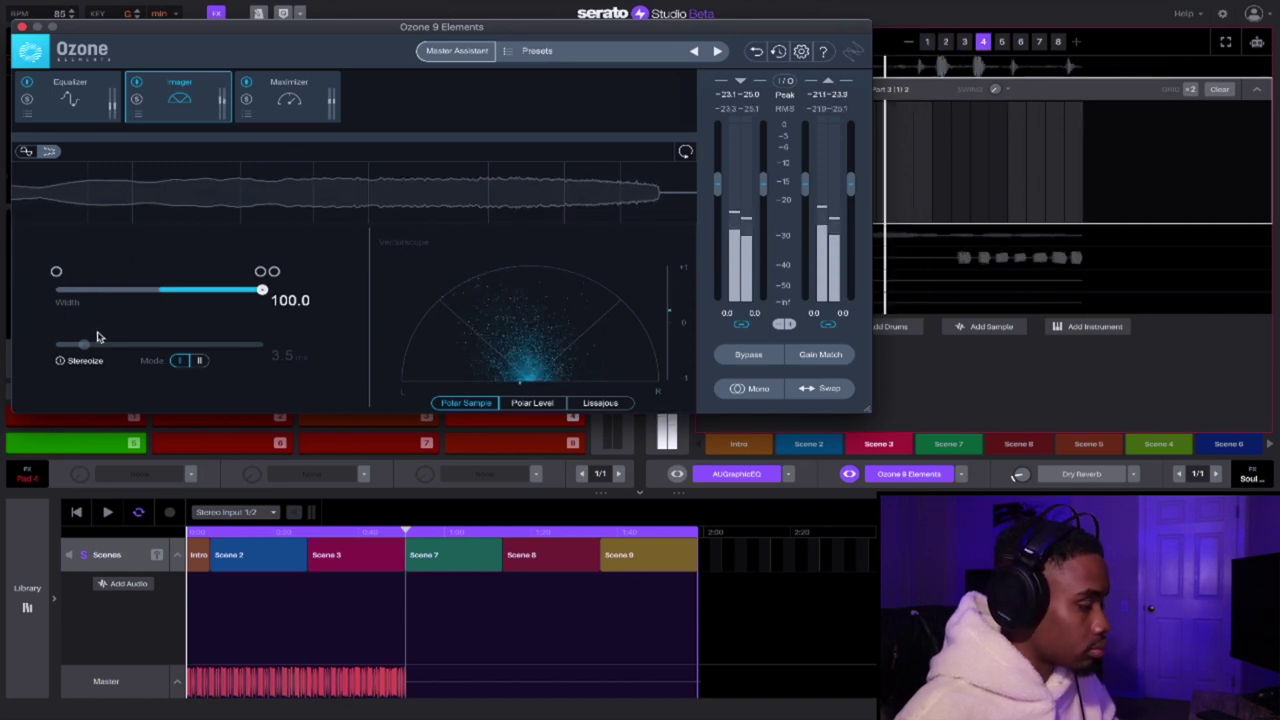
key(space)
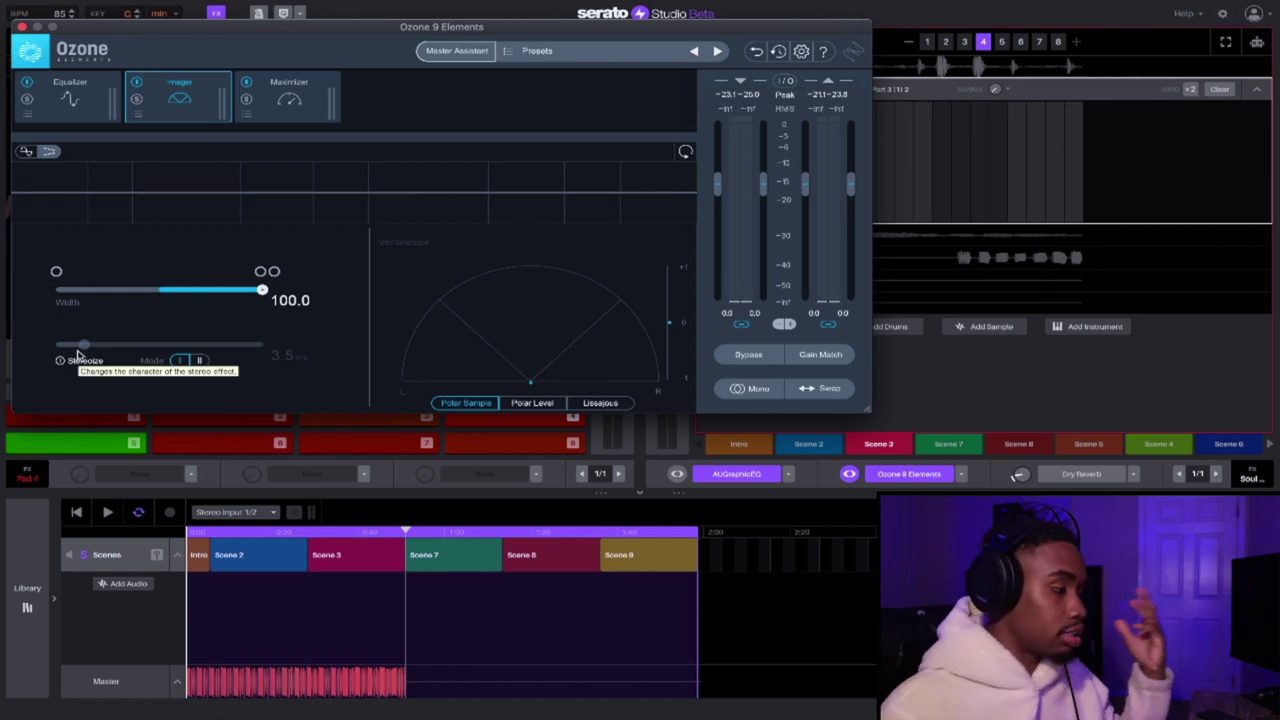
- Enable Stereoize in the Ozone Imager, vary its amount during playback, and lower it to 1.0 ms
click(60, 361)
drag(84, 346, 158, 346)
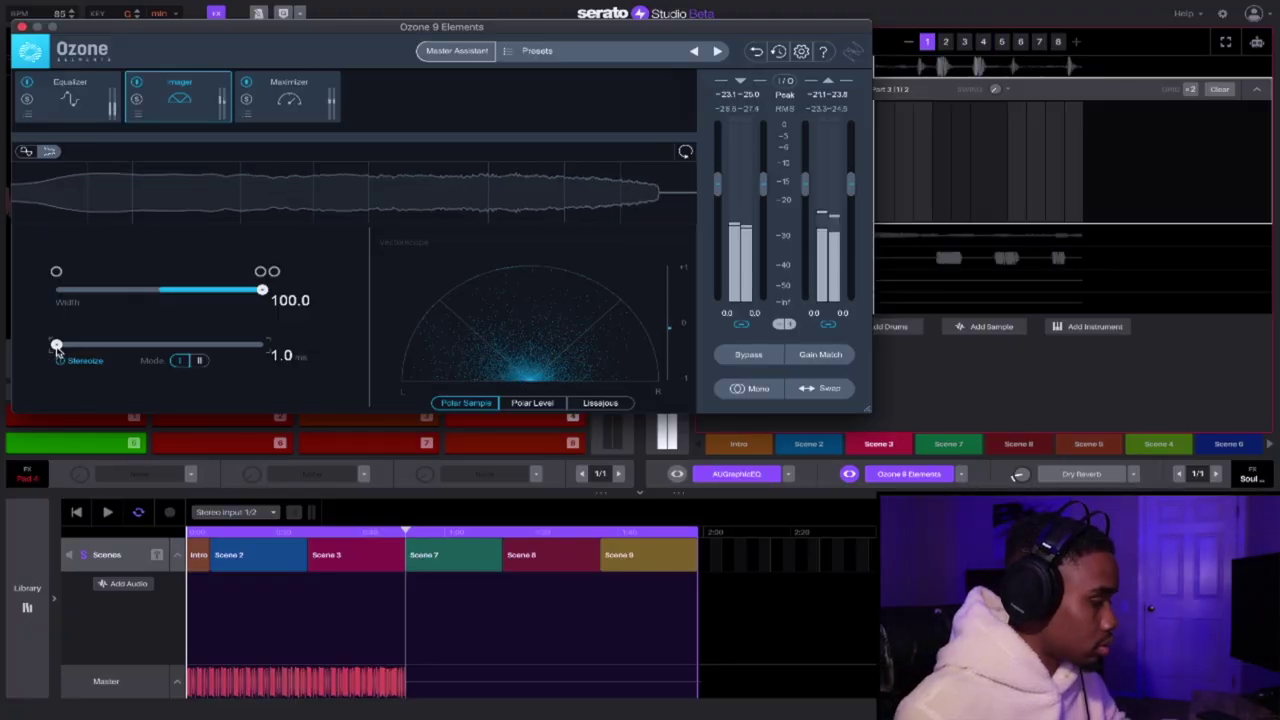
drag(61, 347, 2, 330)
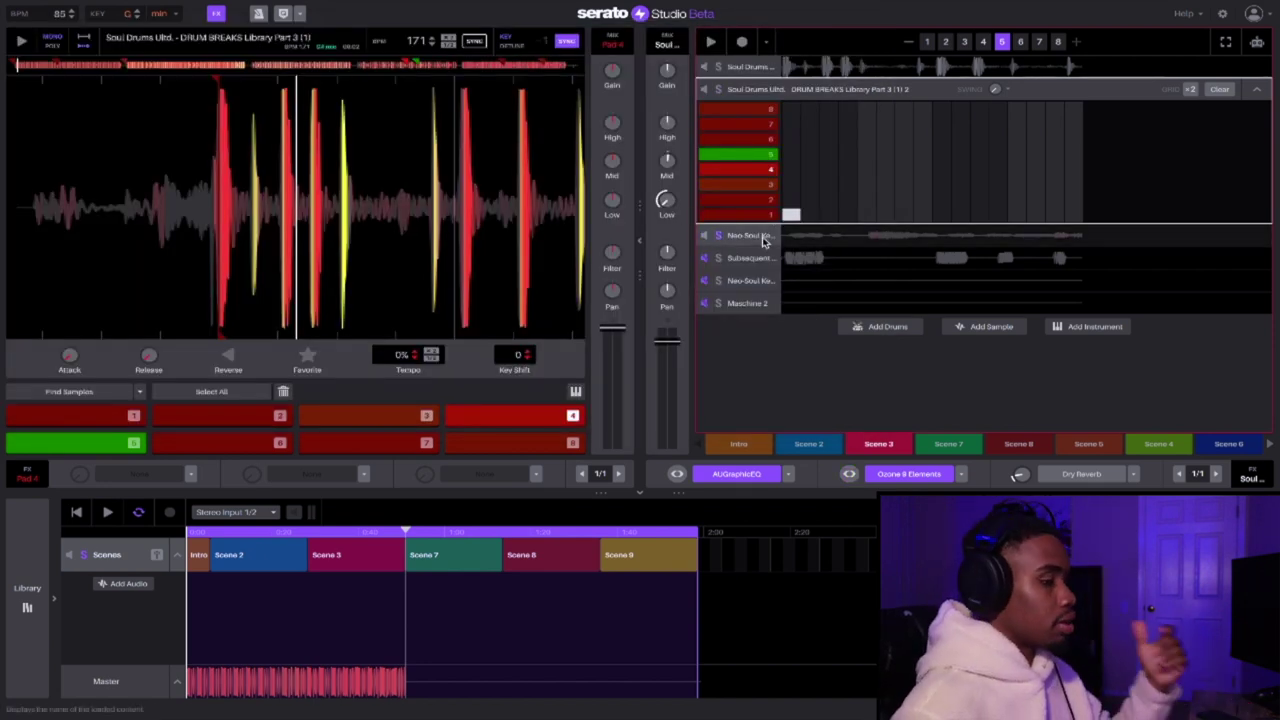
- Open the Neo-Soul Keys Studio 2 instrument deck, view its plugin with the Chorused Warmth preset, and sound a few keys
click(762, 238)
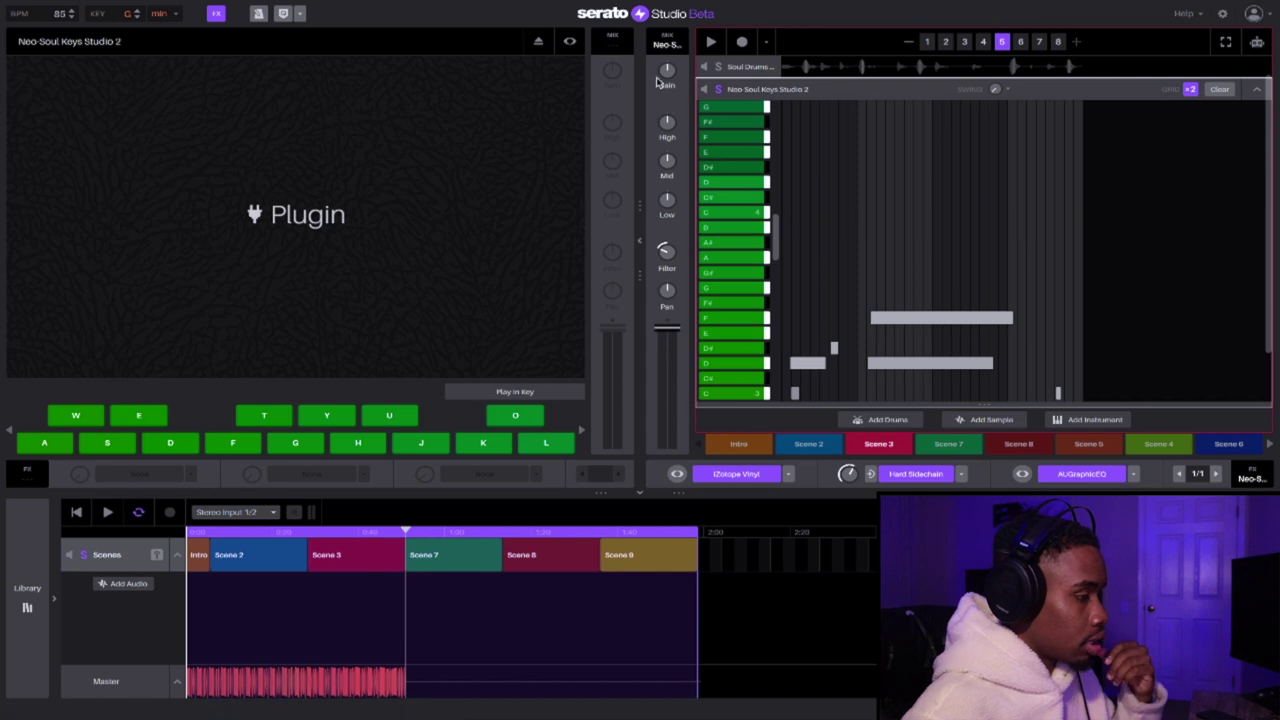
click(365, 100)
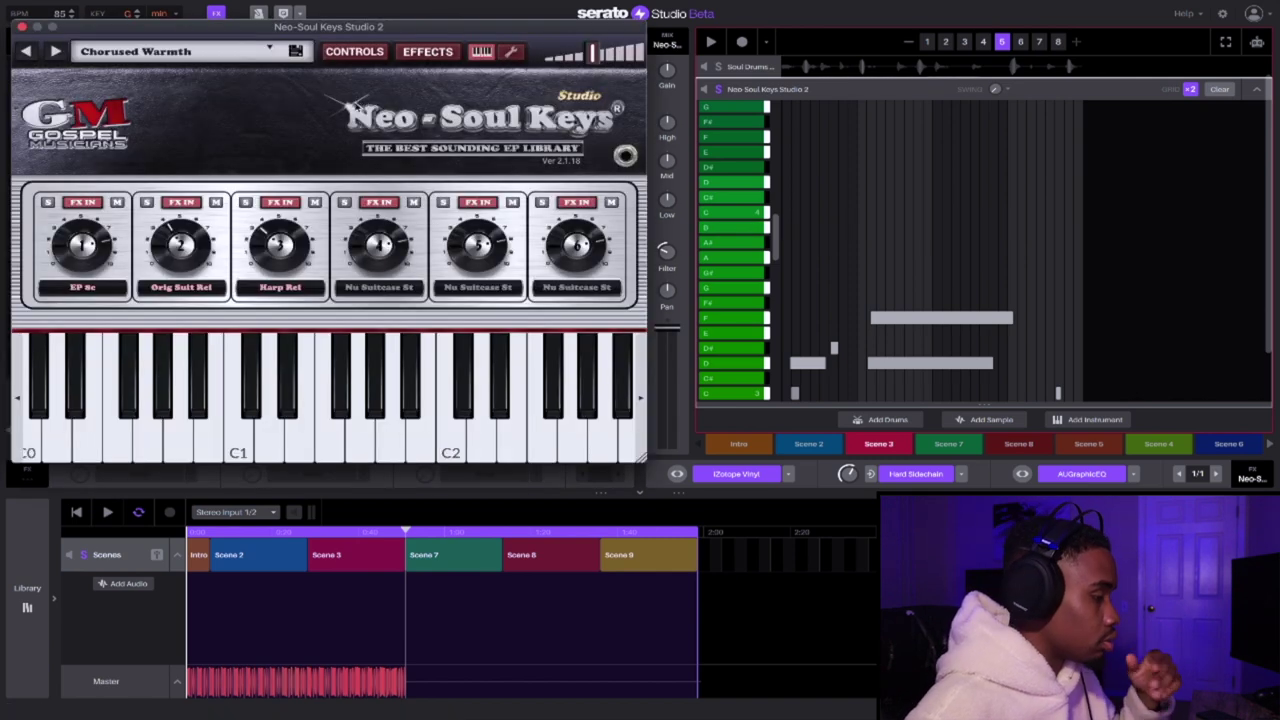
drag(397, 30, 592, 26)
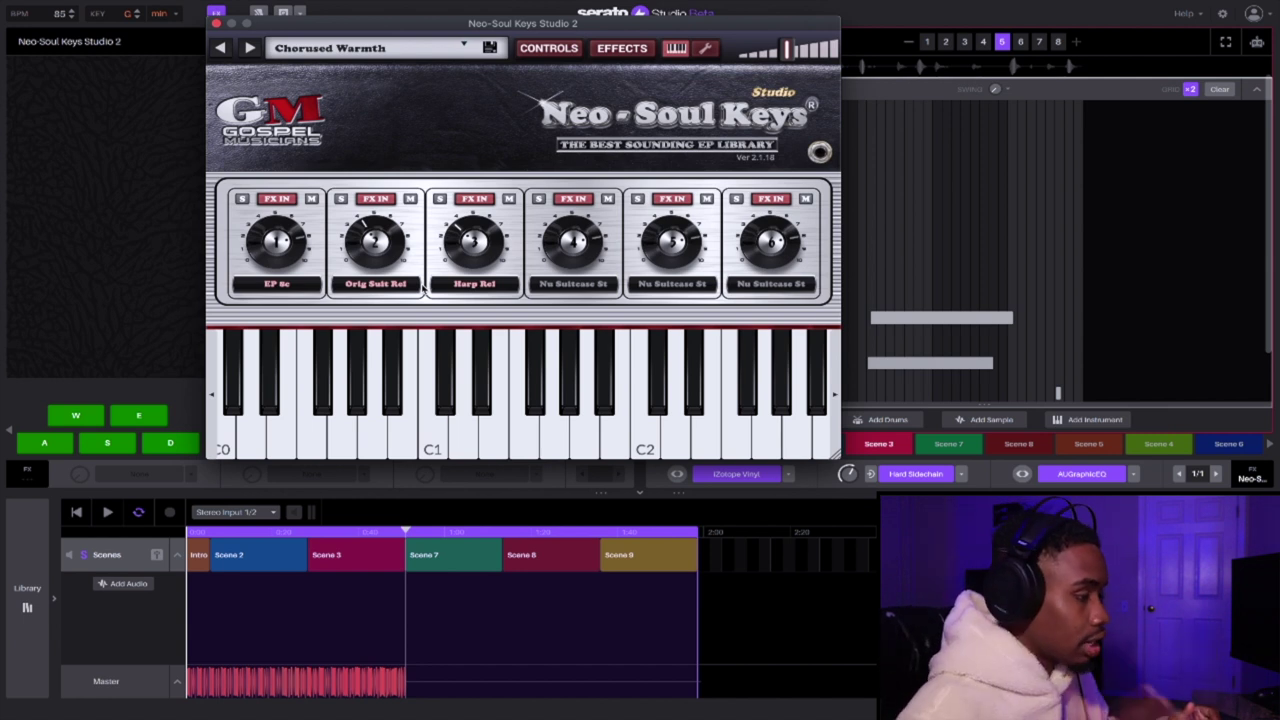
click(464, 430)
click(730, 436)
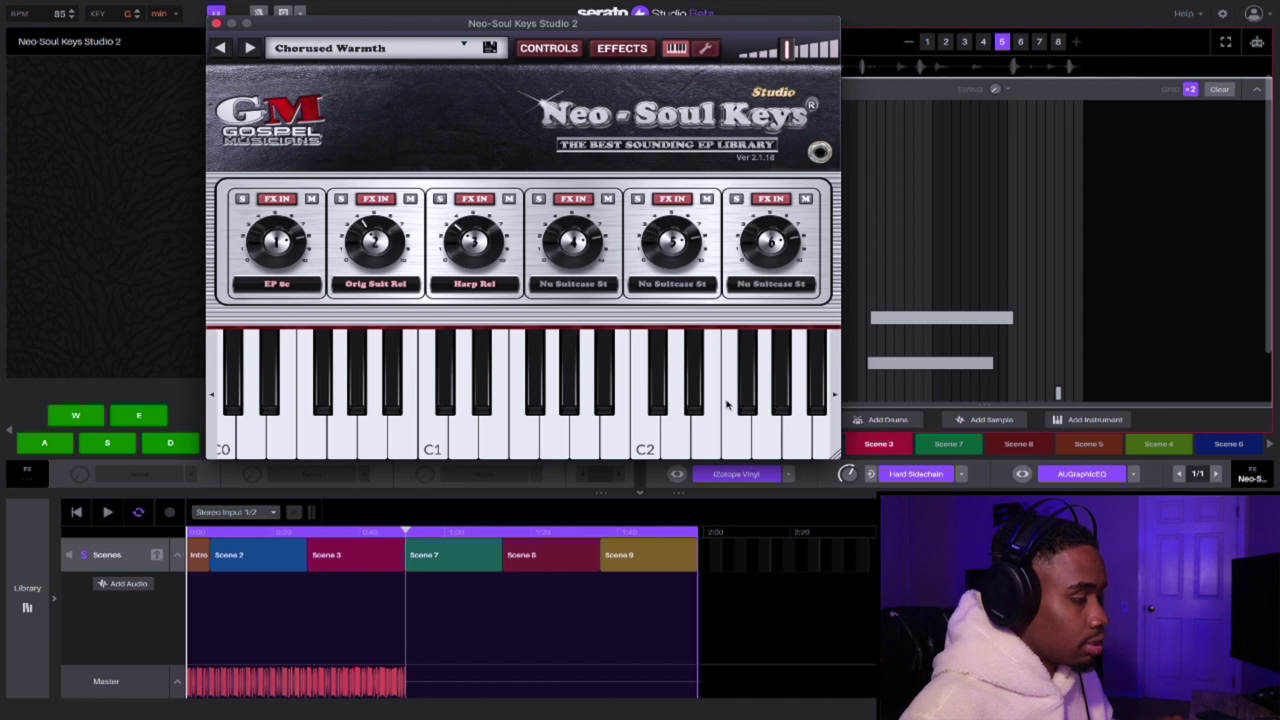
drag(608, 24, 352, 28)
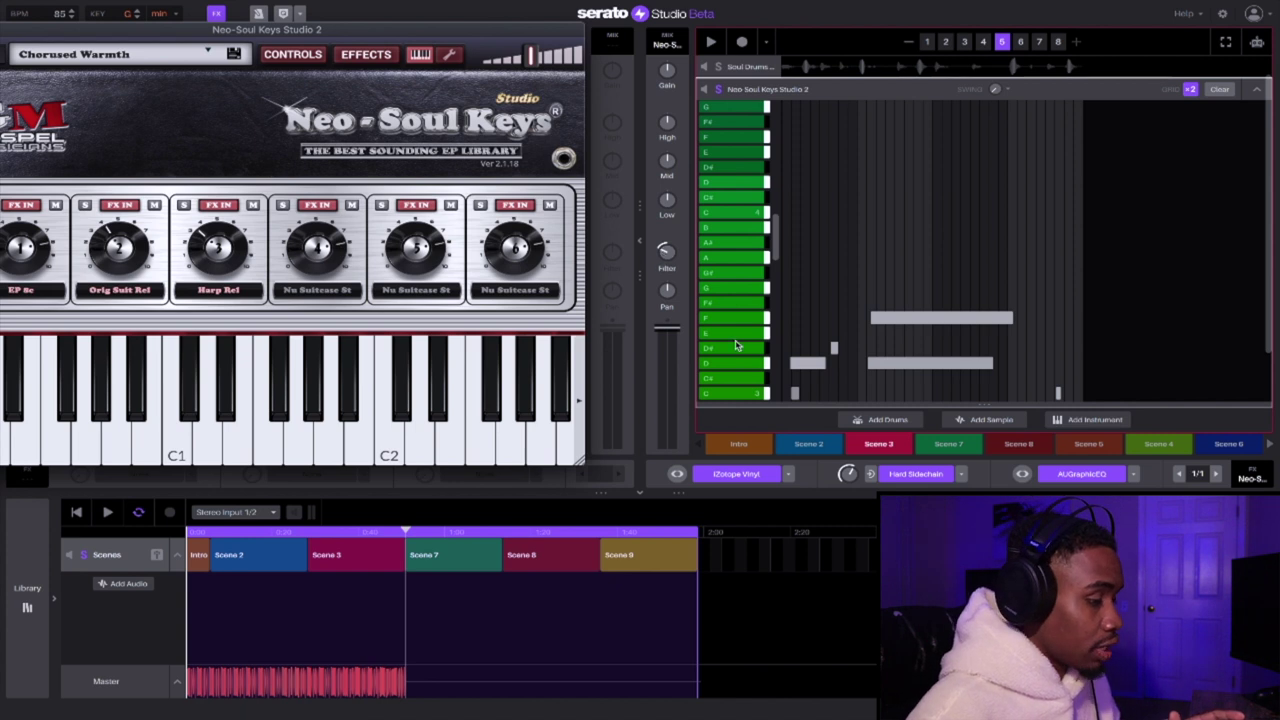
- View the Neo-Soul Keys deck's iZotope Vinyl effect and compare its sound with the effect switched off and on during playback
click(677, 477)
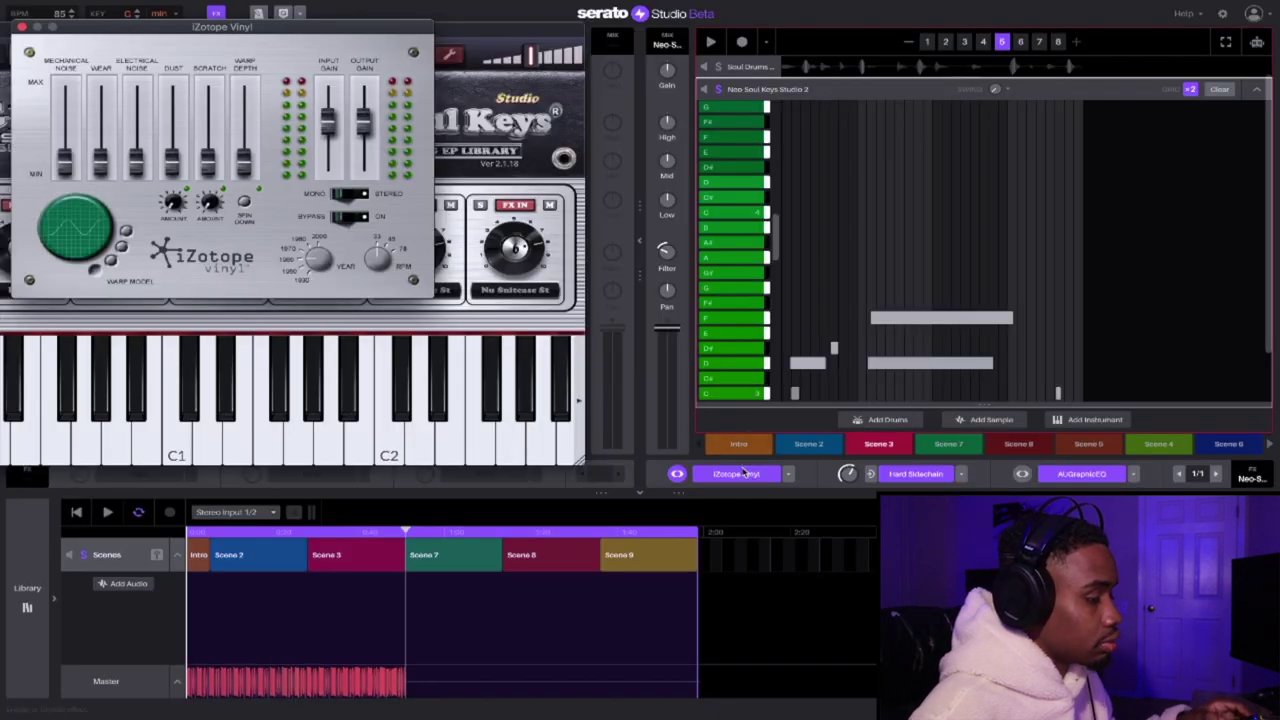
key(space)
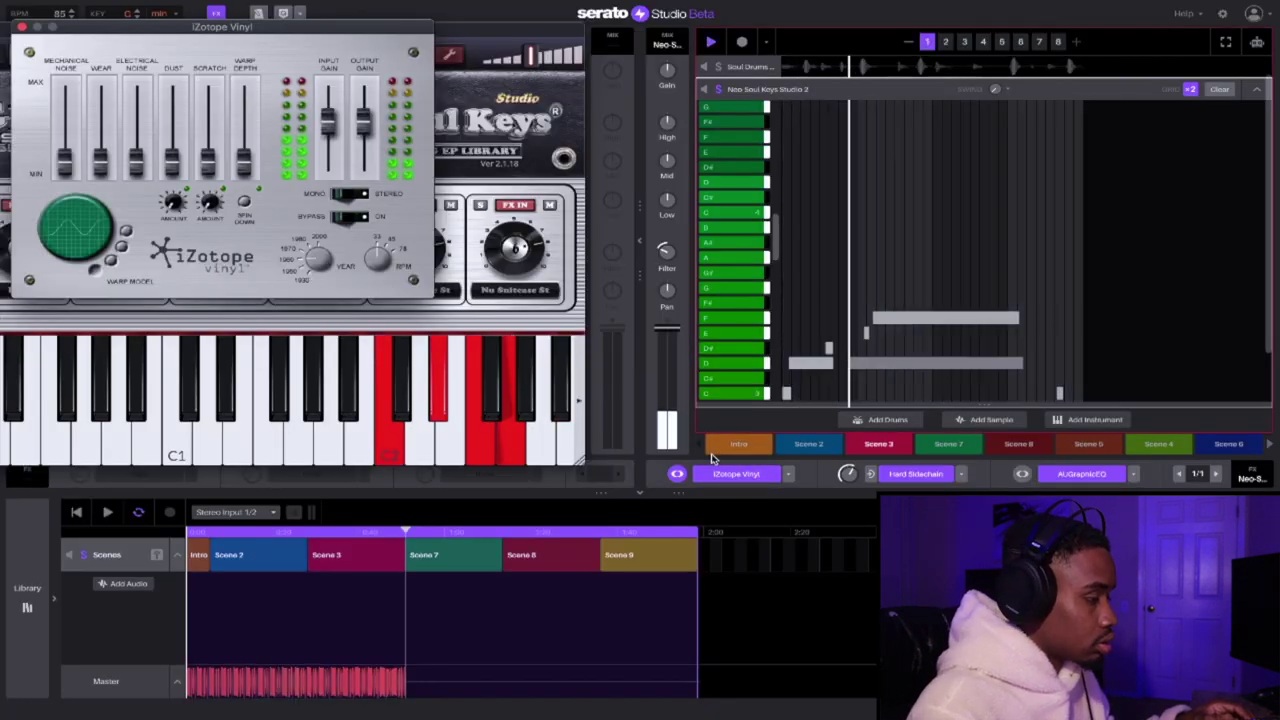
click(745, 474)
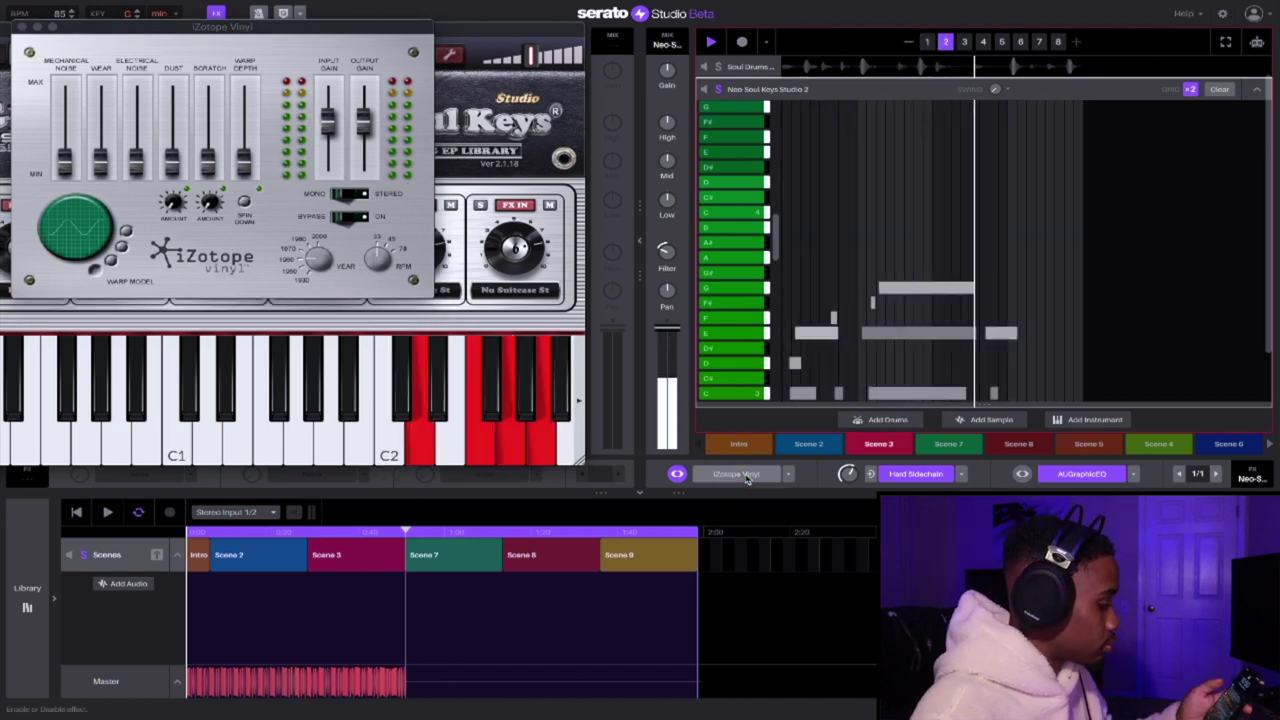
click(745, 474)
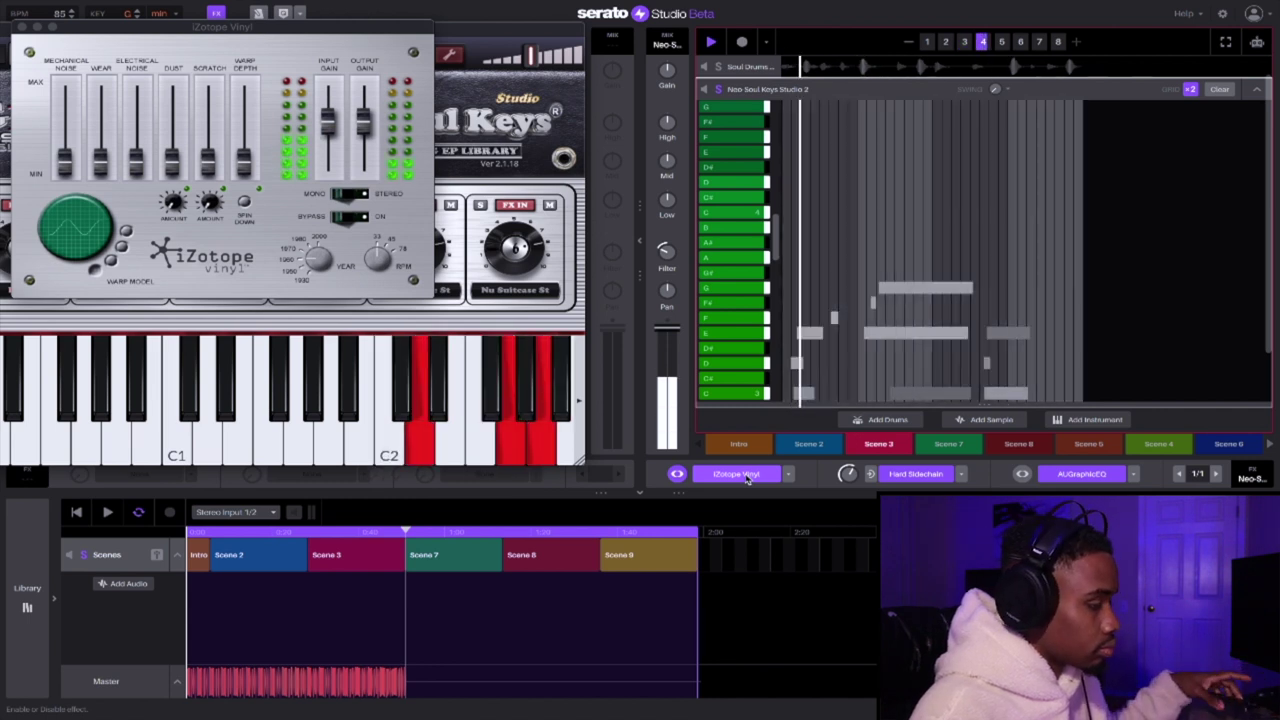
click(745, 474)
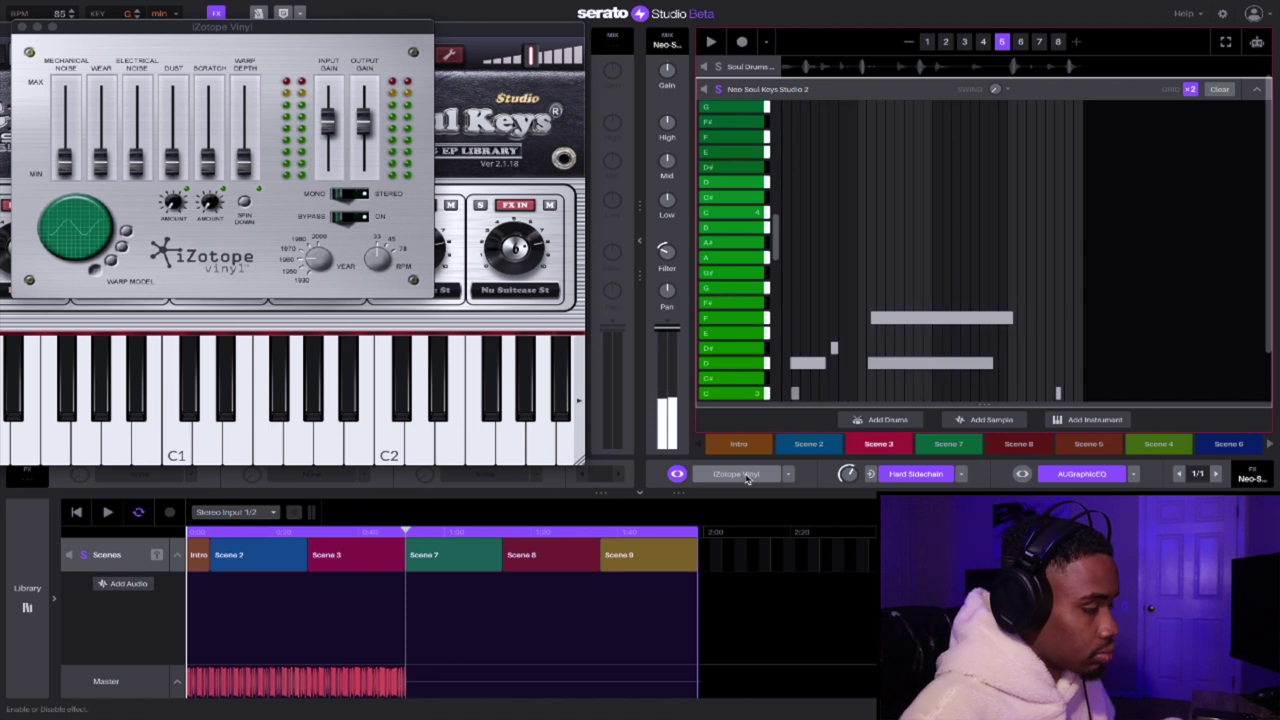
click(742, 474)
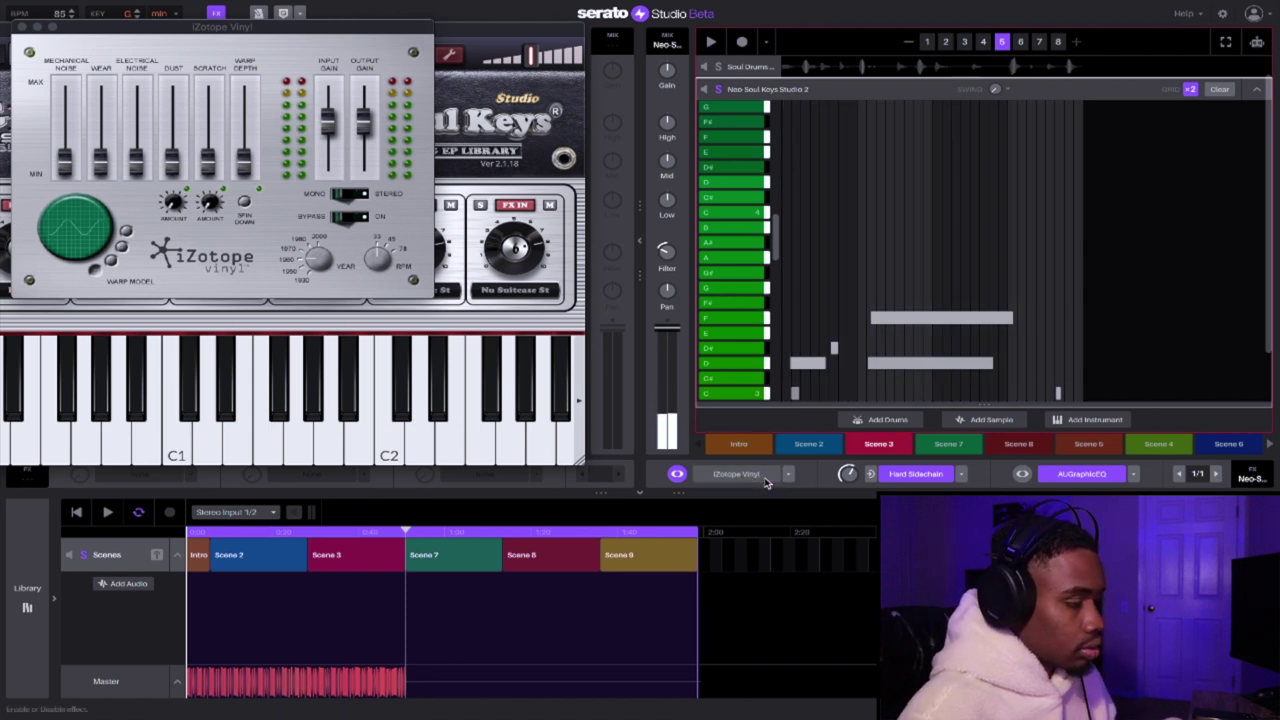
- Examine the Neo-Soul Keys deck's 10-band AUGraphicEQ curve, and close the AUGraphicEQ and iZotope Vinyl windows
click(1022, 474)
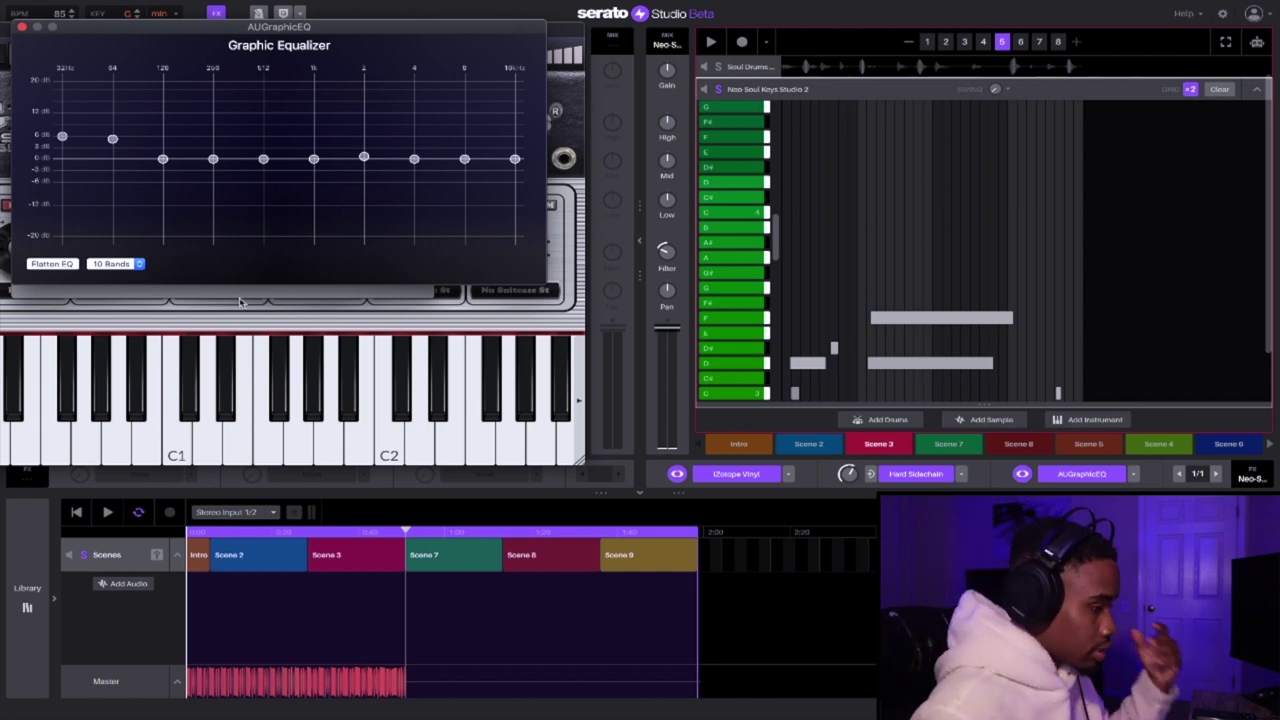
click(362, 295)
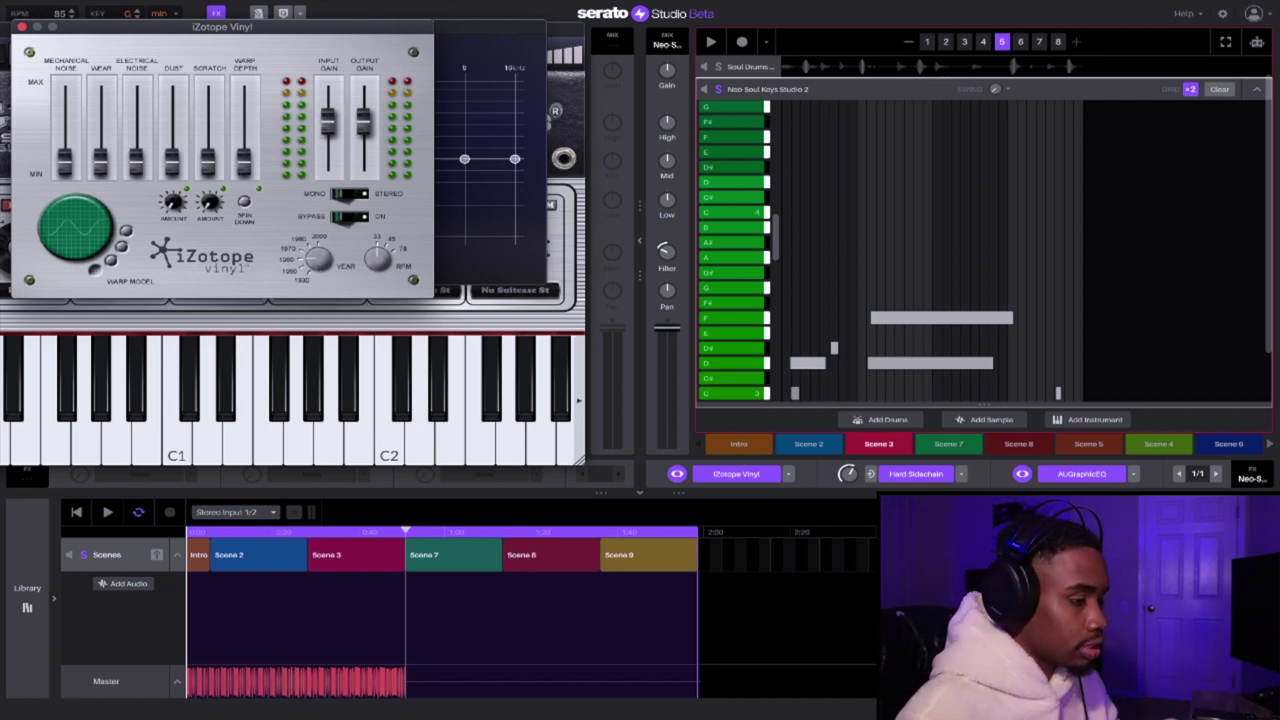
click(1022, 475)
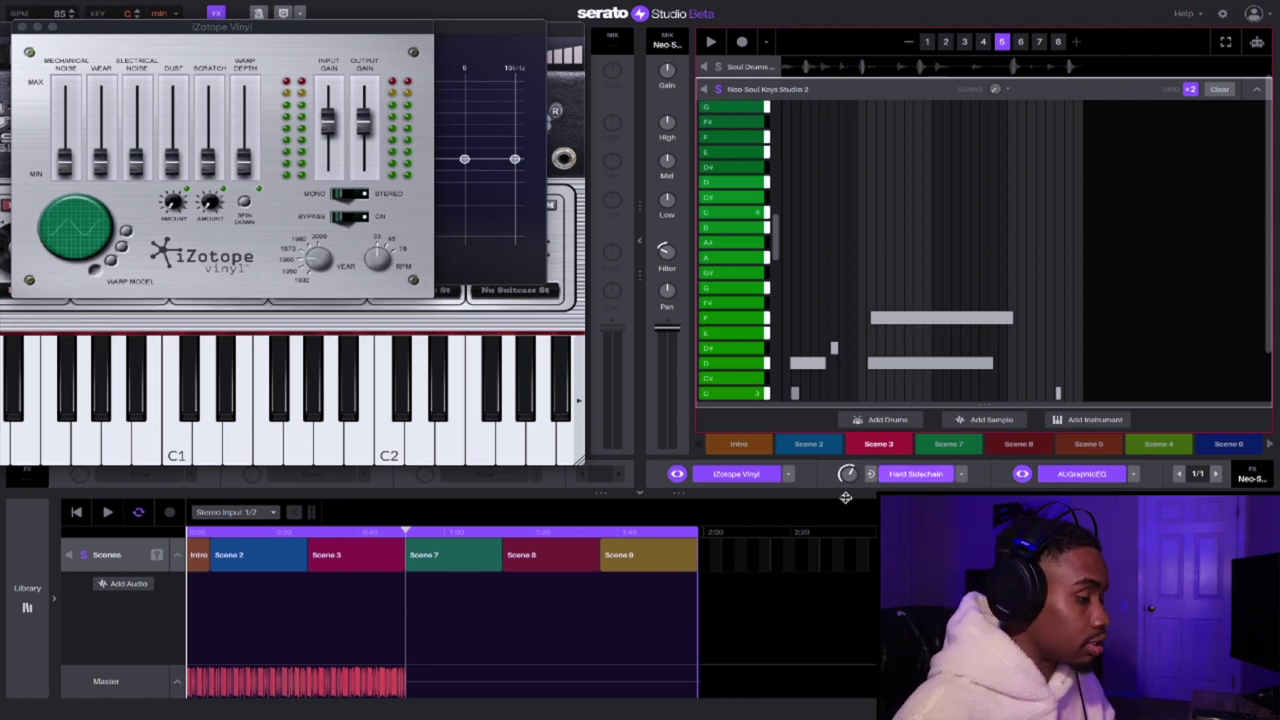
click(23, 27)
click(23, 27)
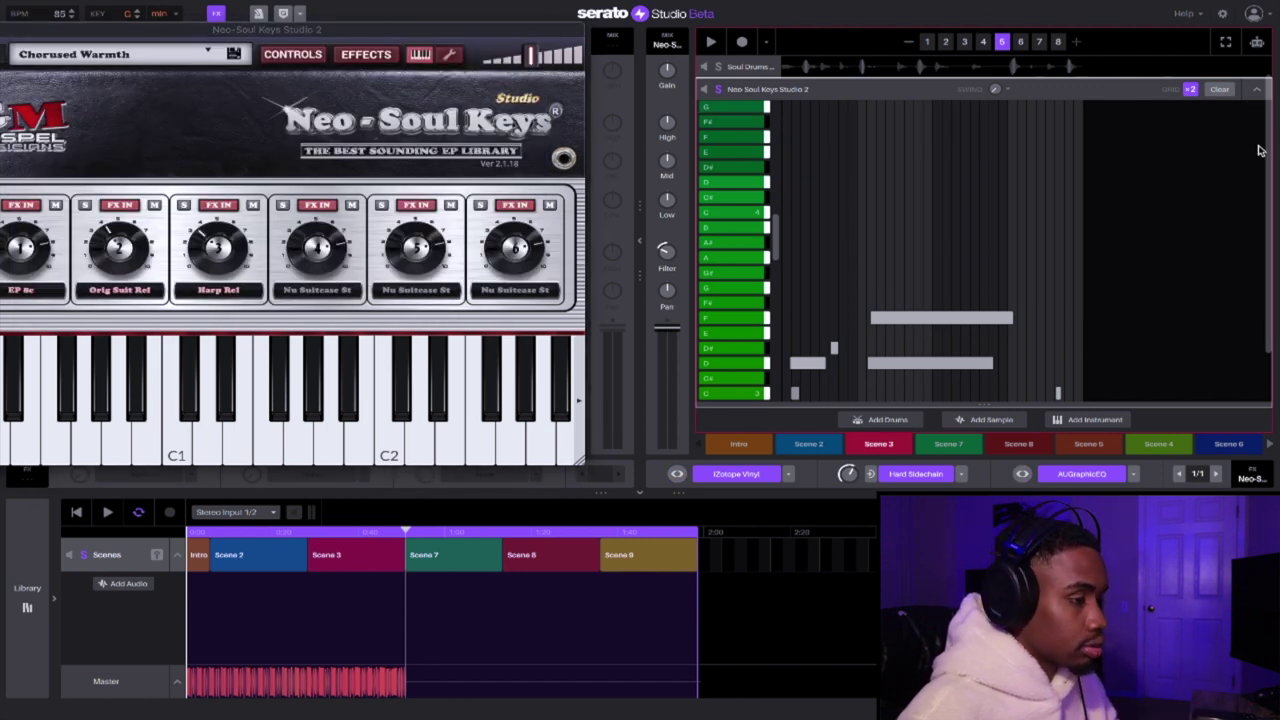
- Open the Subsequent Bass deck to review its notes, Low EQ setting and effects, and collapse the deck
click(1258, 91)
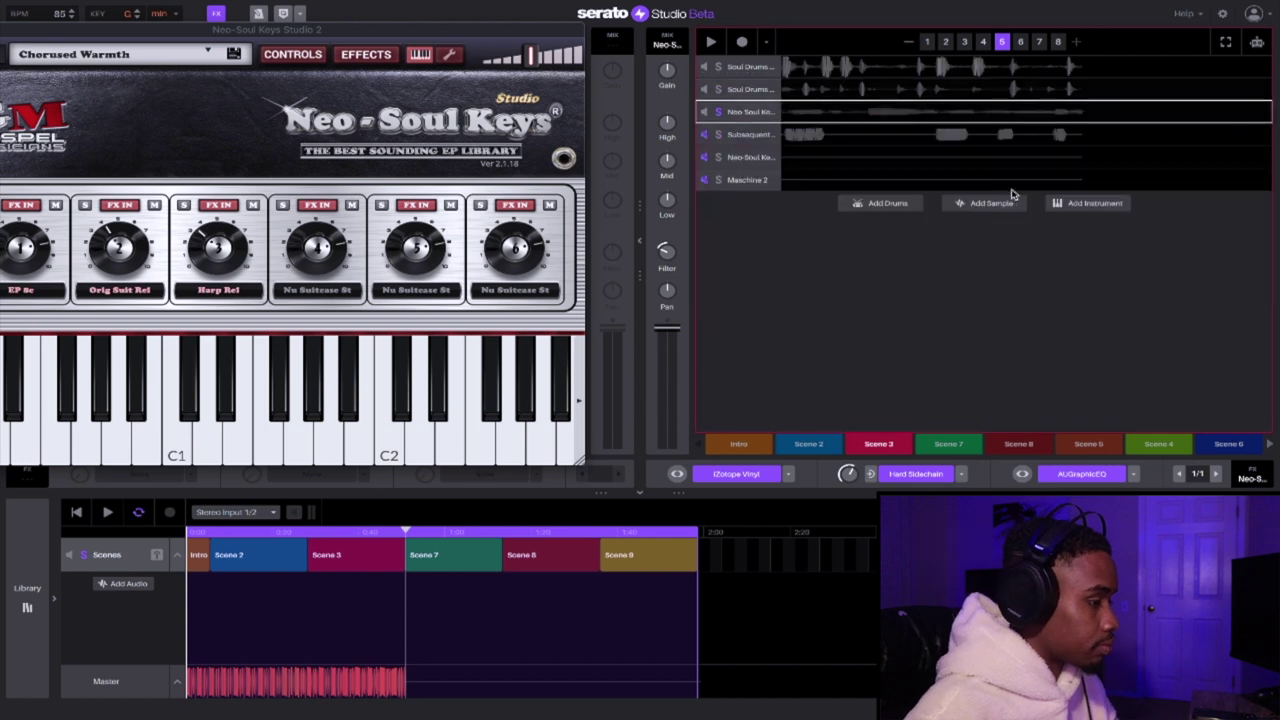
click(728, 134)
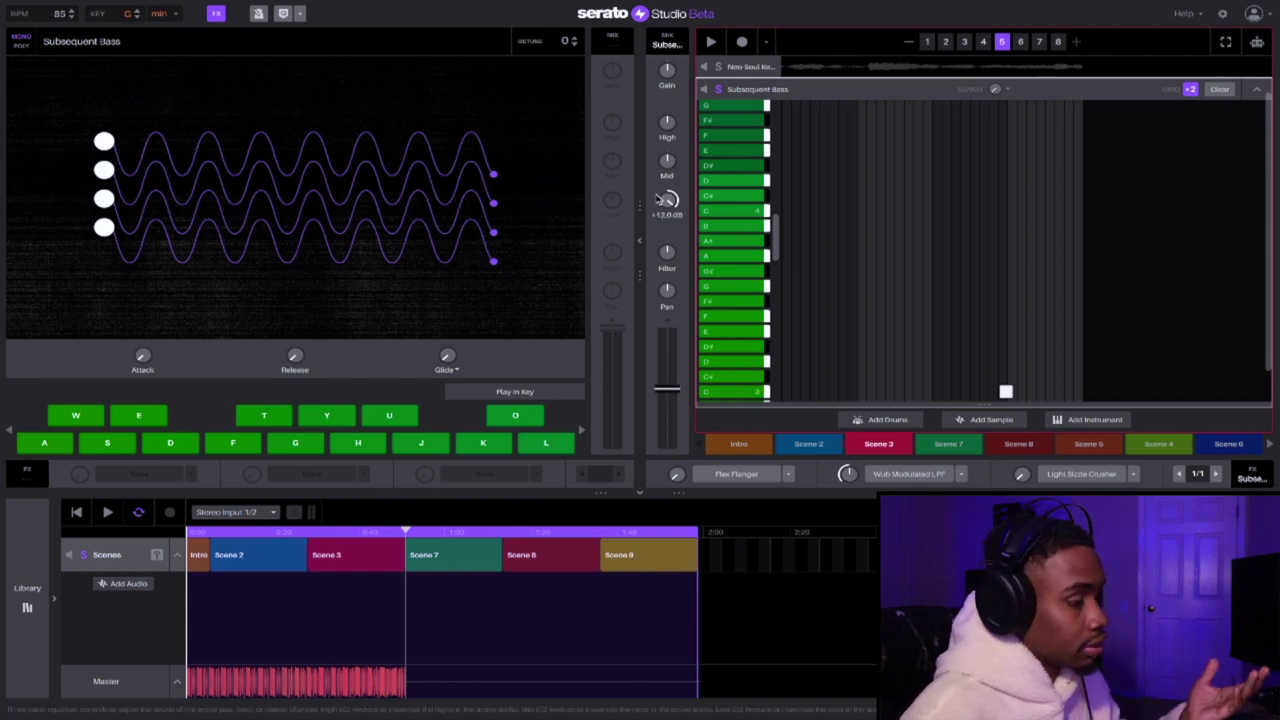
mouse_move(664, 256)
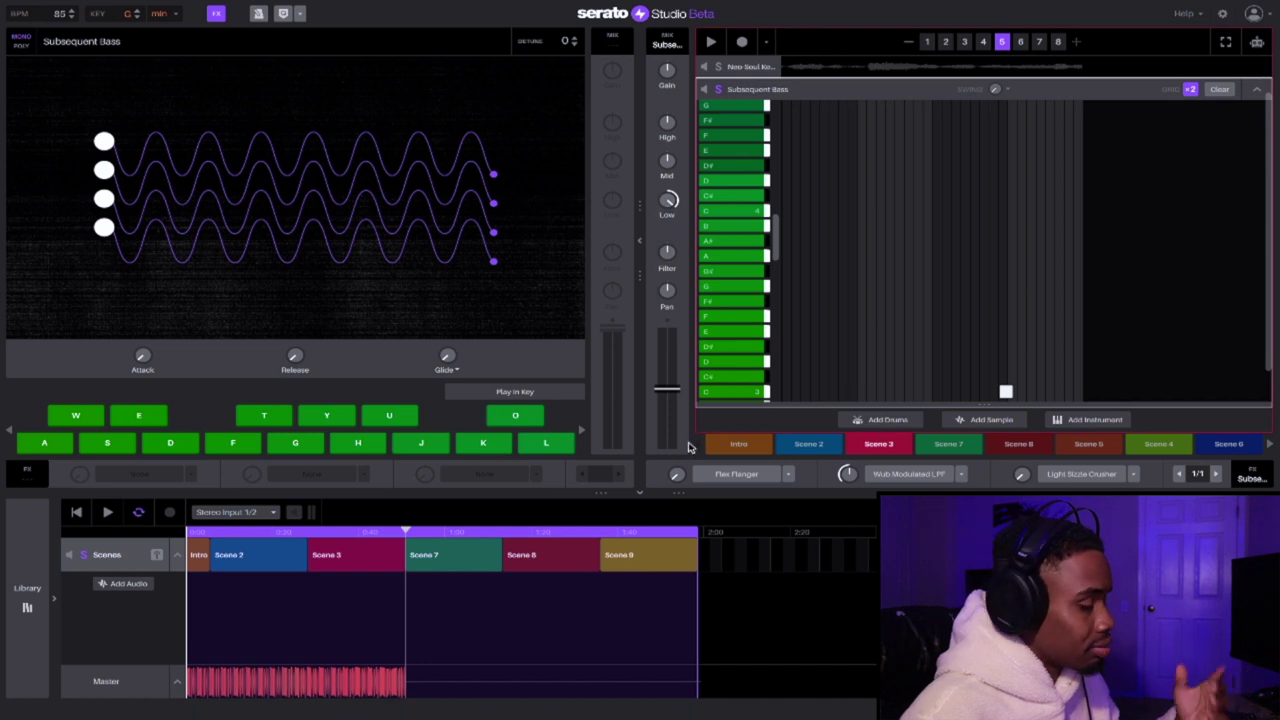
scroll(877, 334, down, 3)
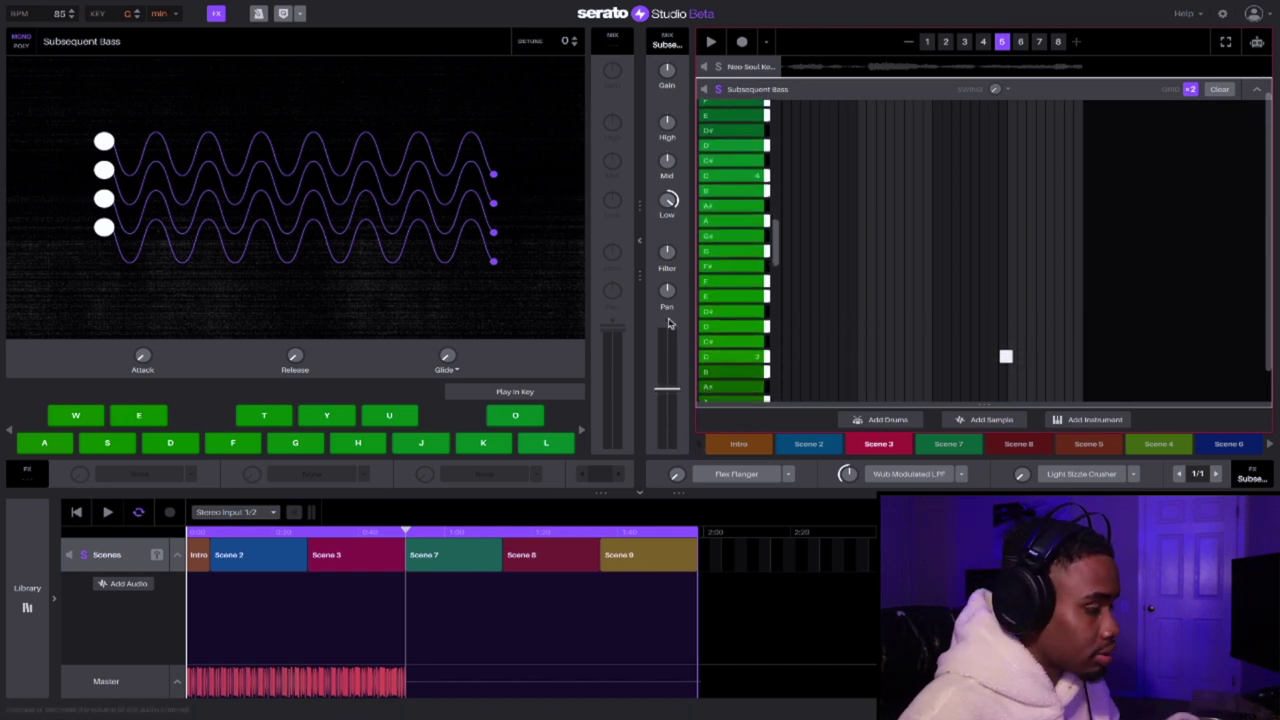
click(1256, 89)
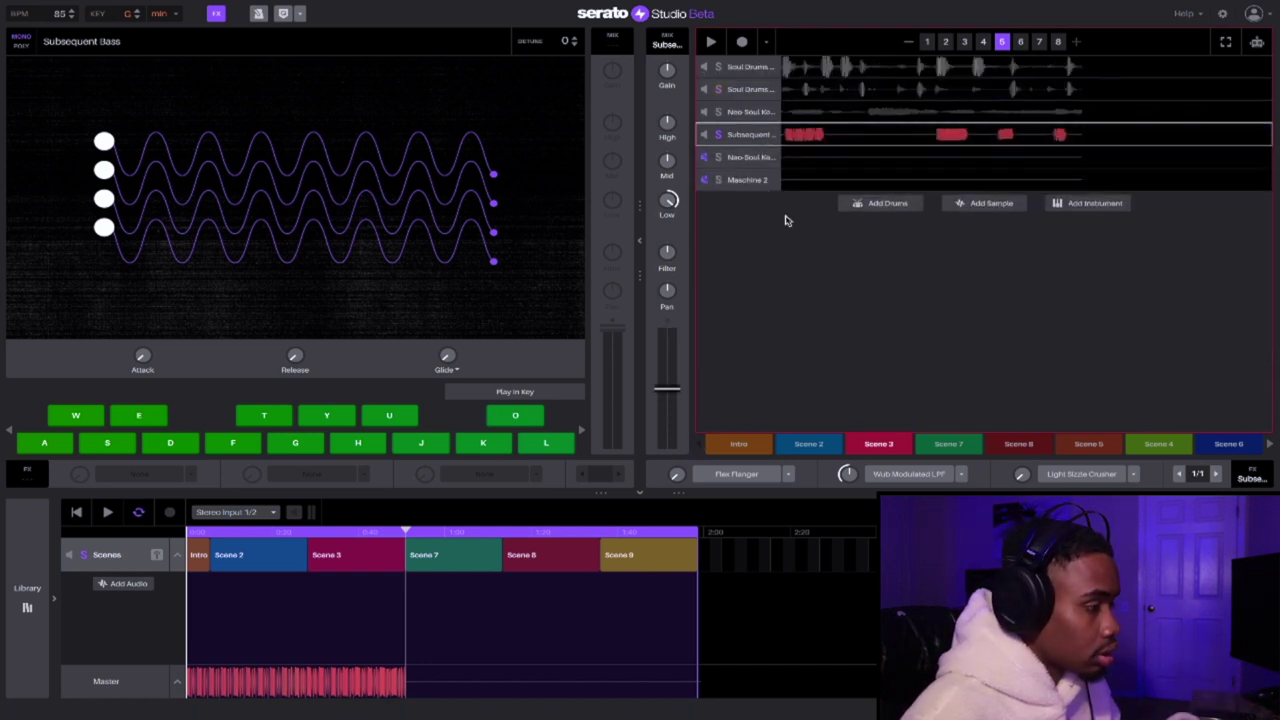
- Open the second Neo-Soul Keys Studio 2 deck and play its melody across pages 6 to 8 of Scene 3
click(740, 157)
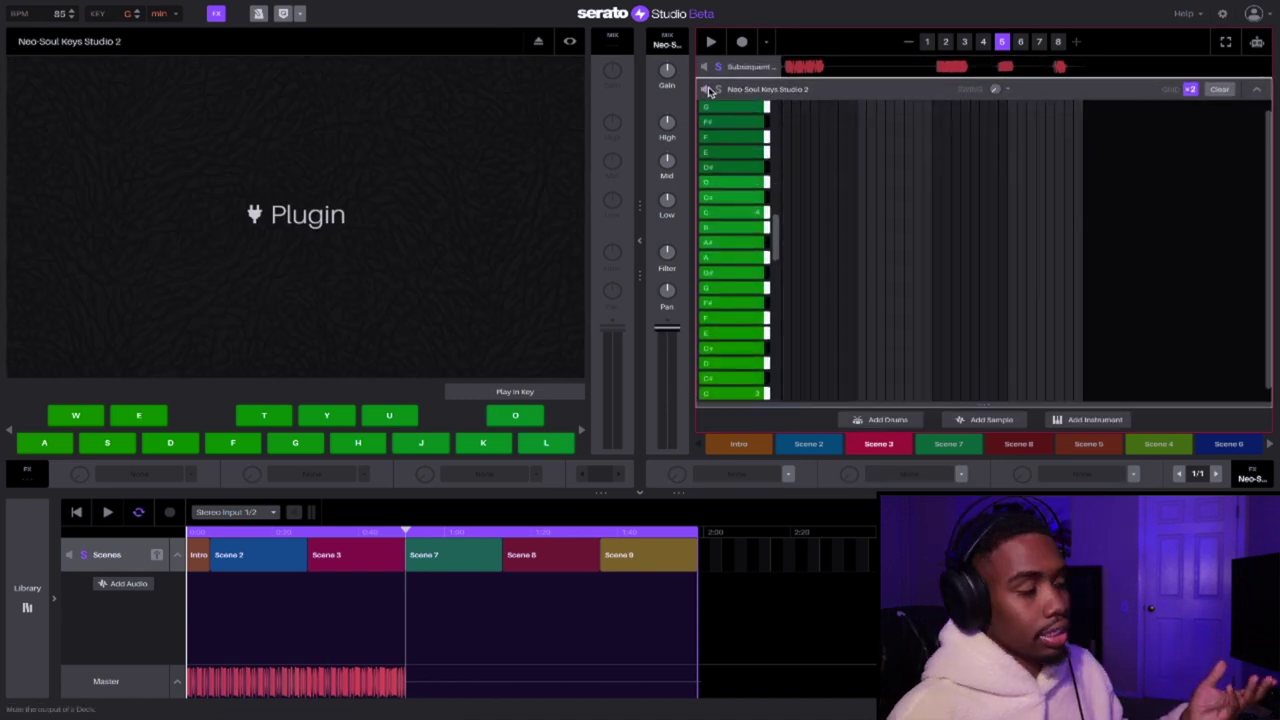
click(1039, 42)
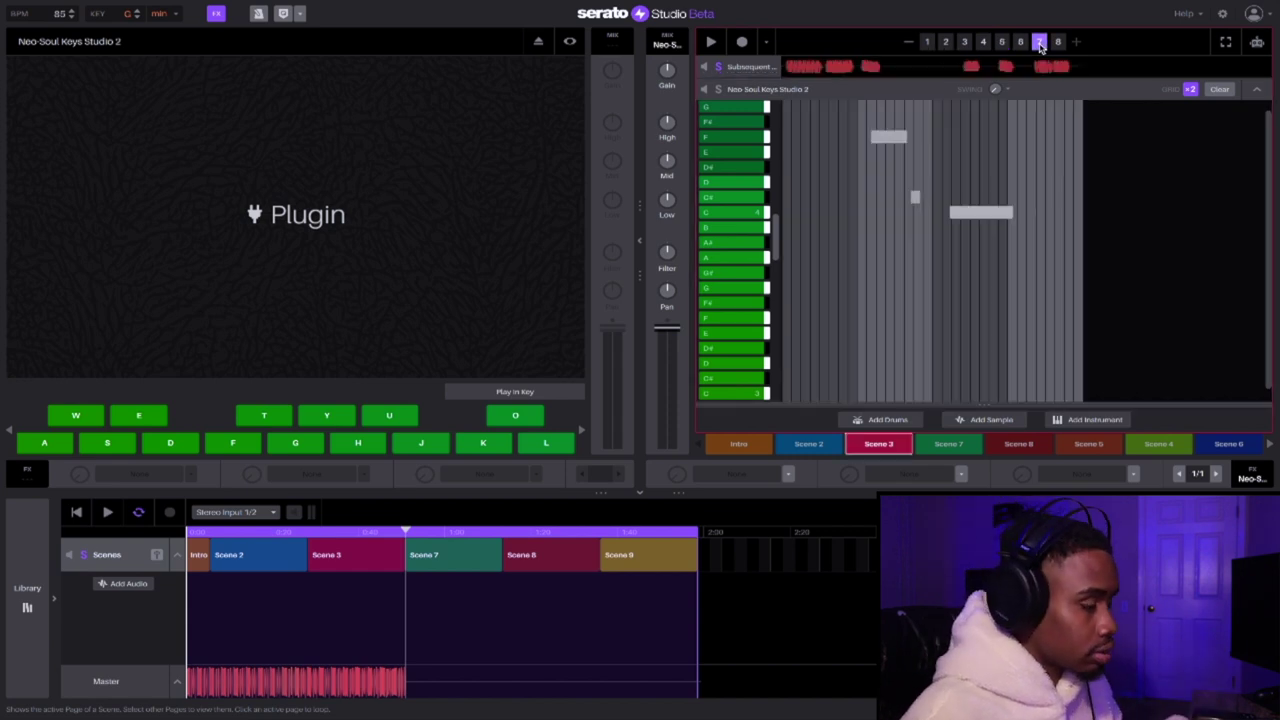
scroll(886, 197, down, 1)
scroll(886, 197, up, 5)
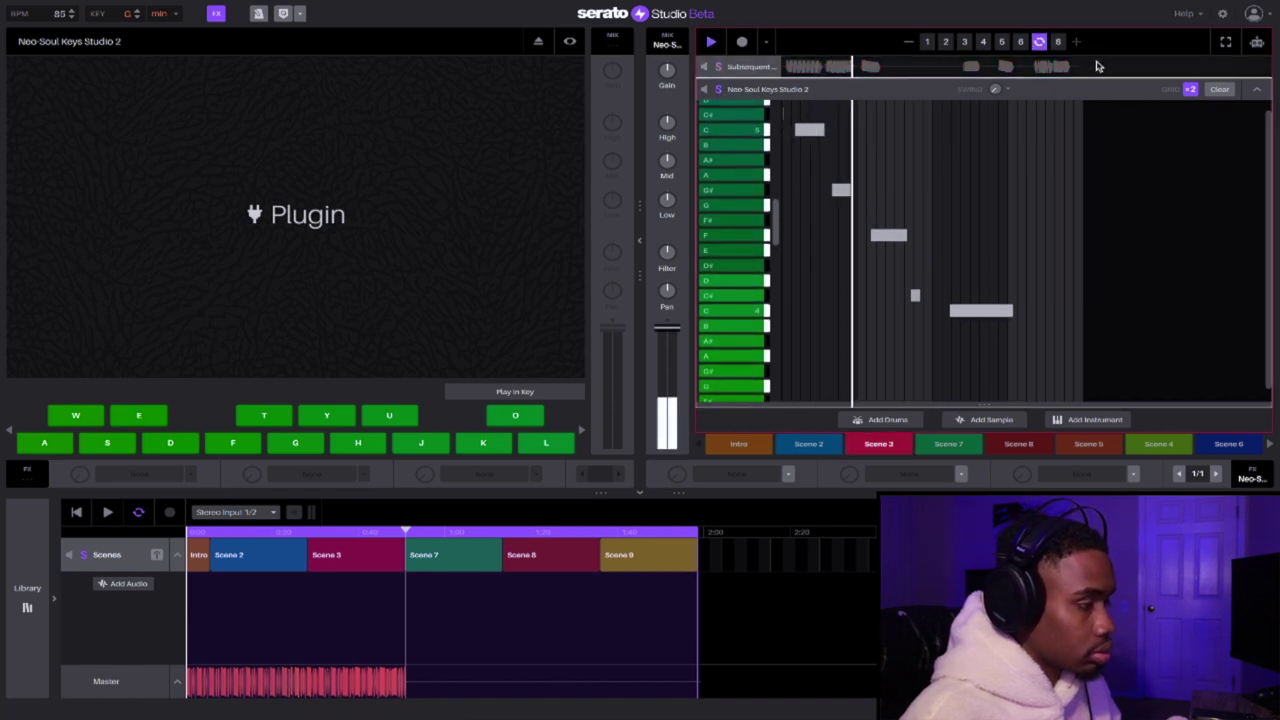
click(1019, 42)
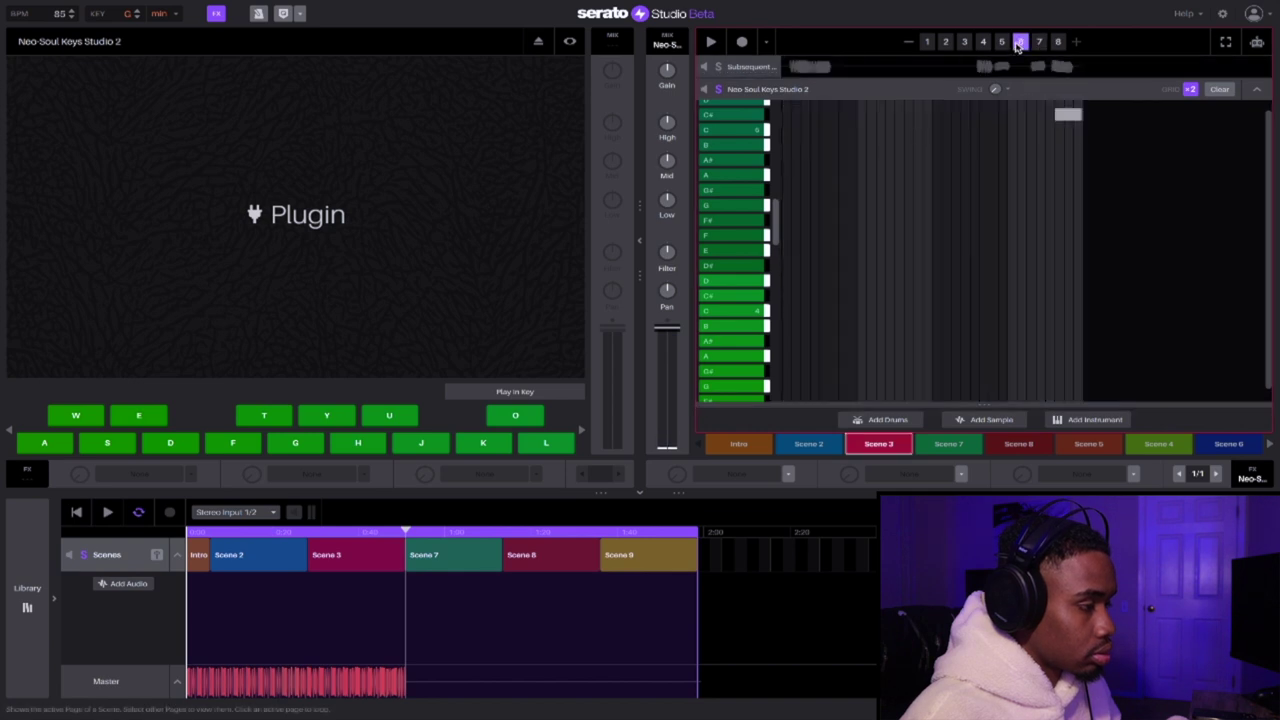
key(space)
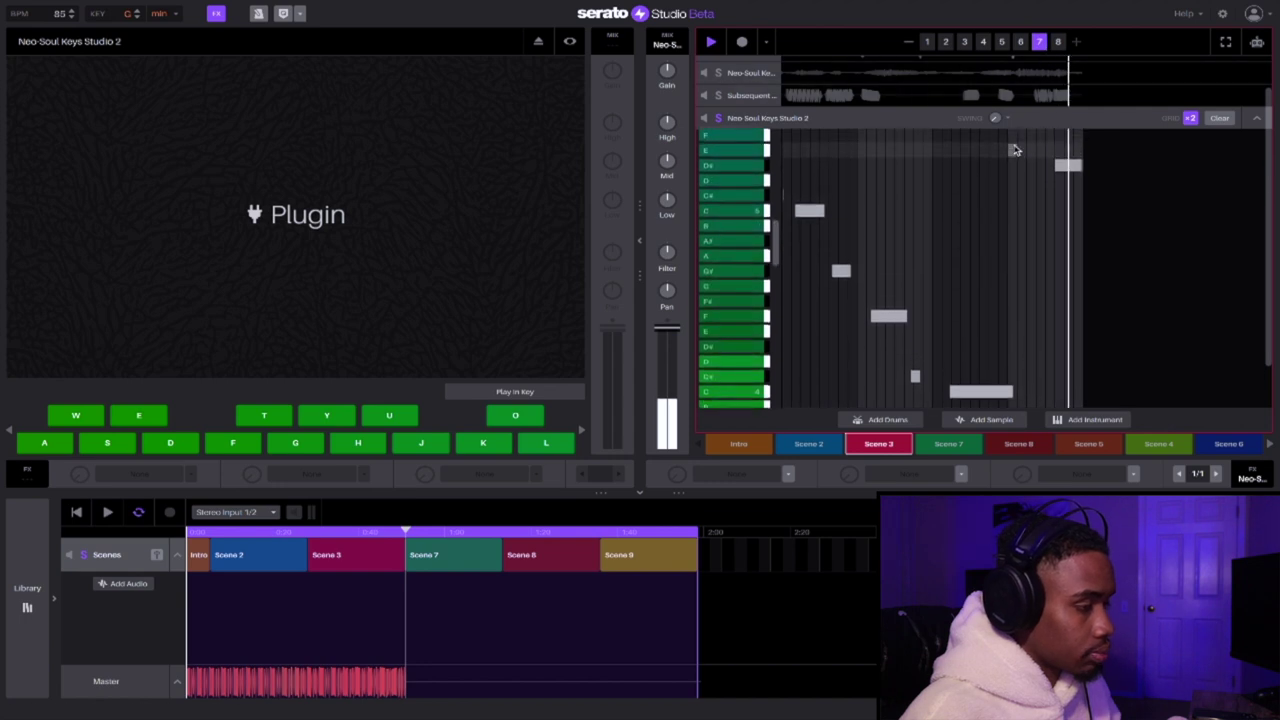
scroll(1015, 190, down, 1)
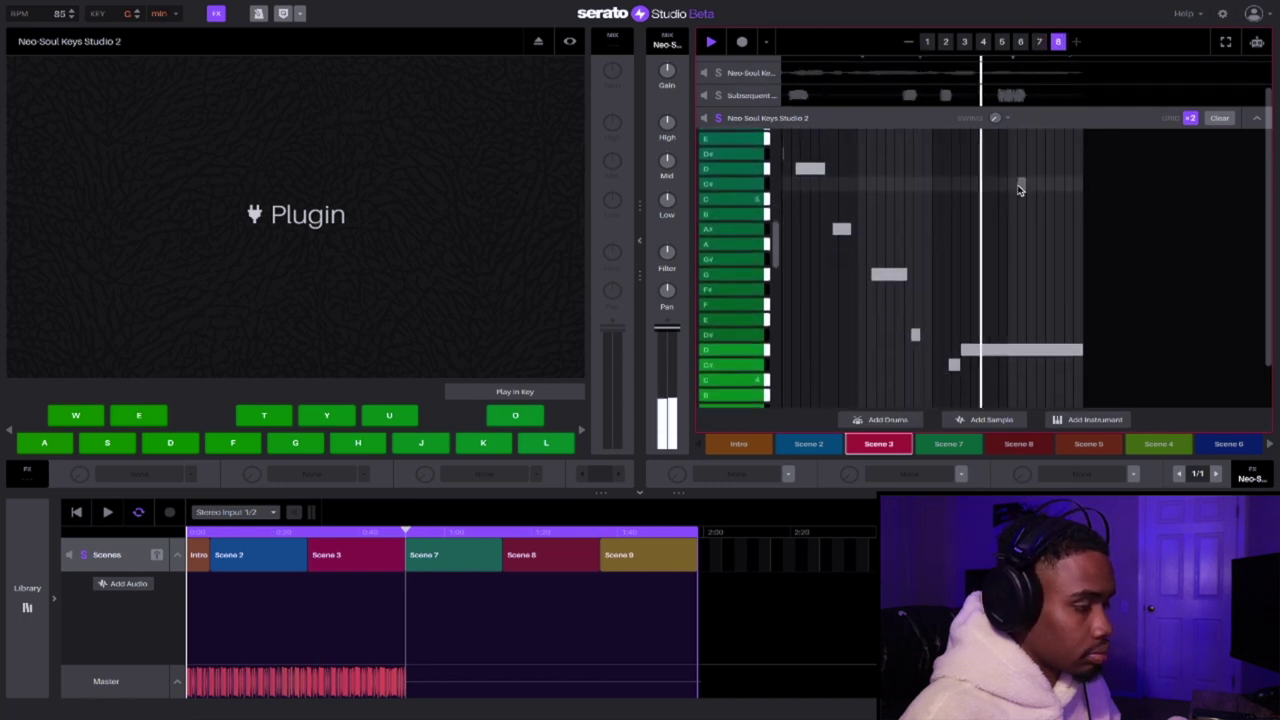
click(1039, 42)
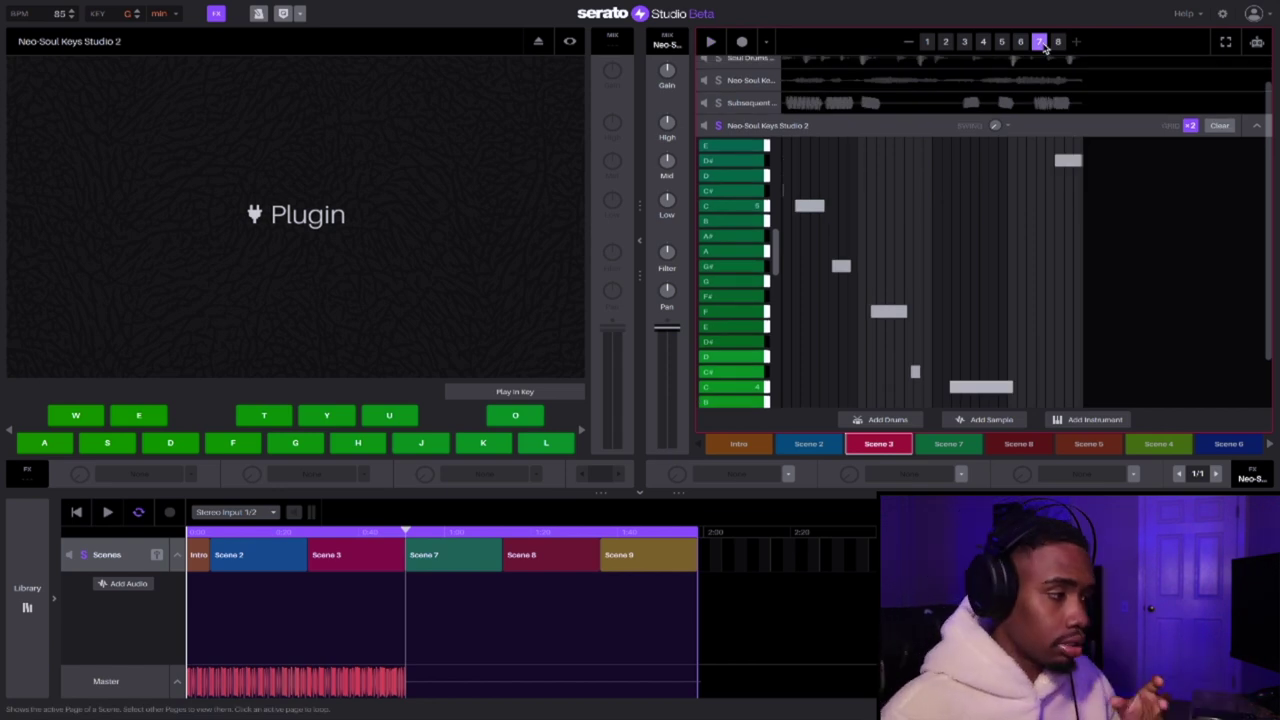
- Check the Filter setting on the first Neo-Soul Keys Studio 2 deck, and reopen the second Neo-Soul Keys deck
click(751, 84)
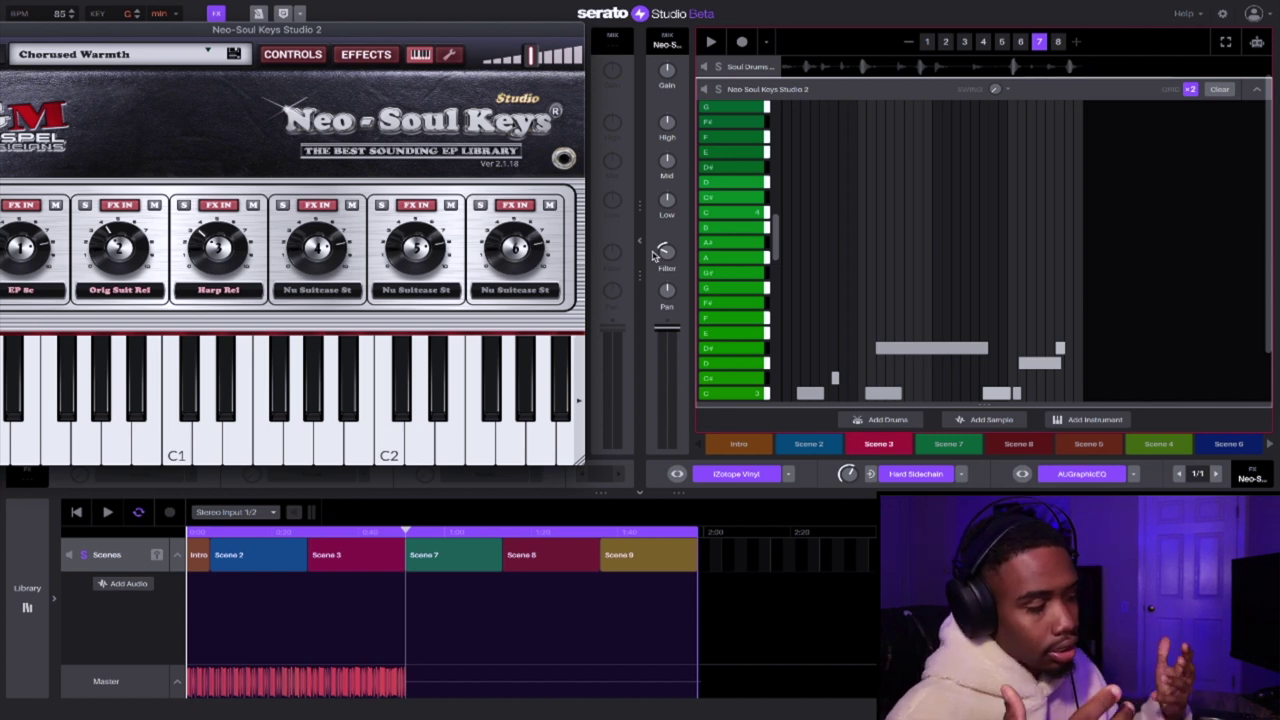
click(1254, 90)
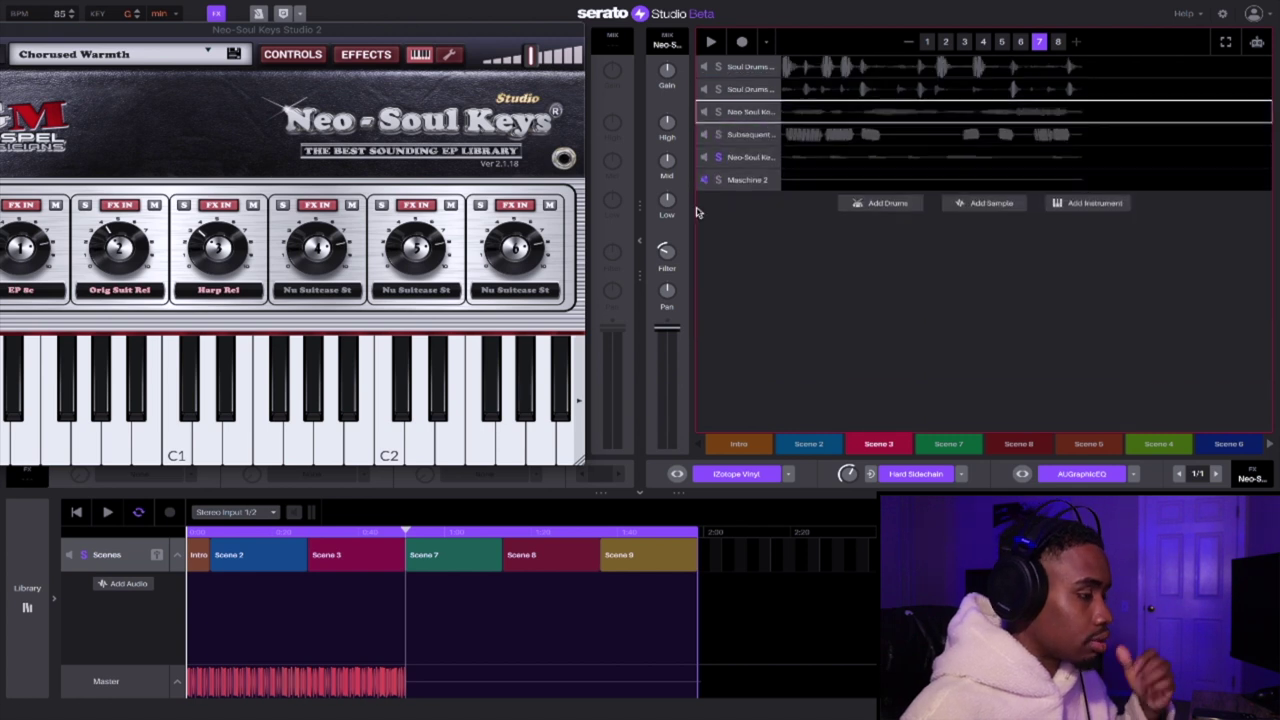
click(737, 168)
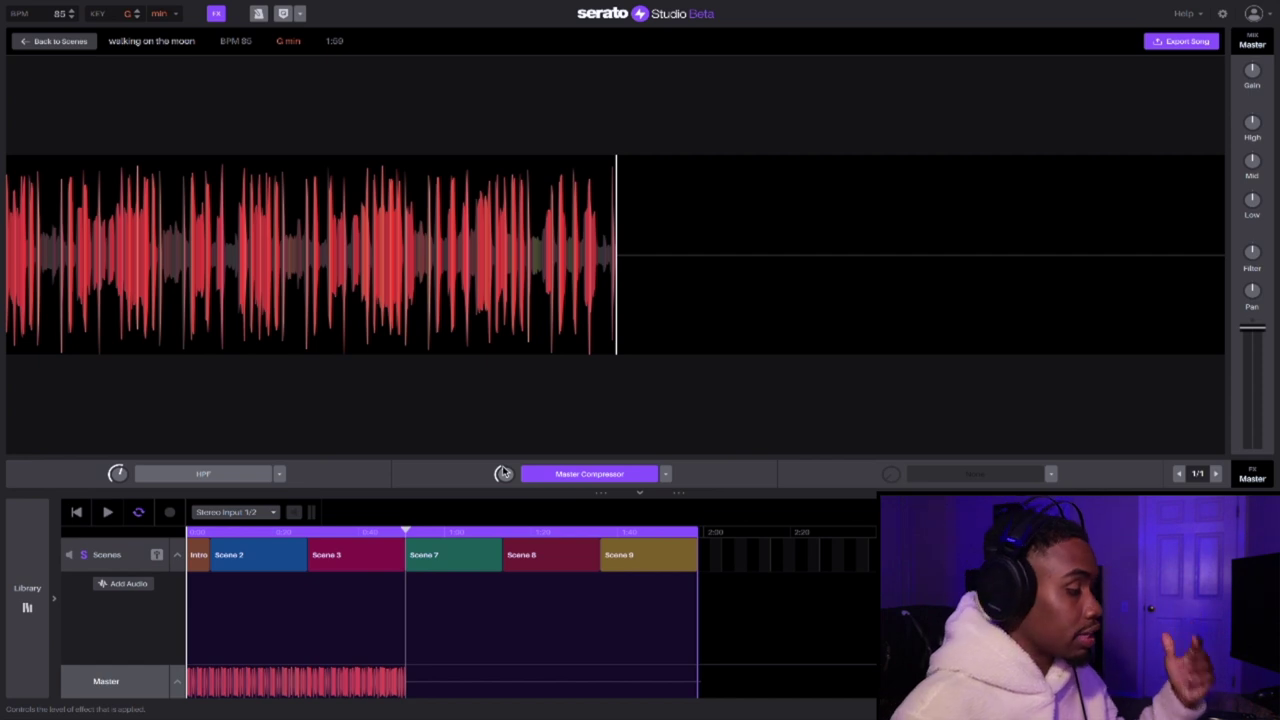
- Play the song arrangement from the Intro and view the Master track's waveform and effects during playback
click(136, 558)
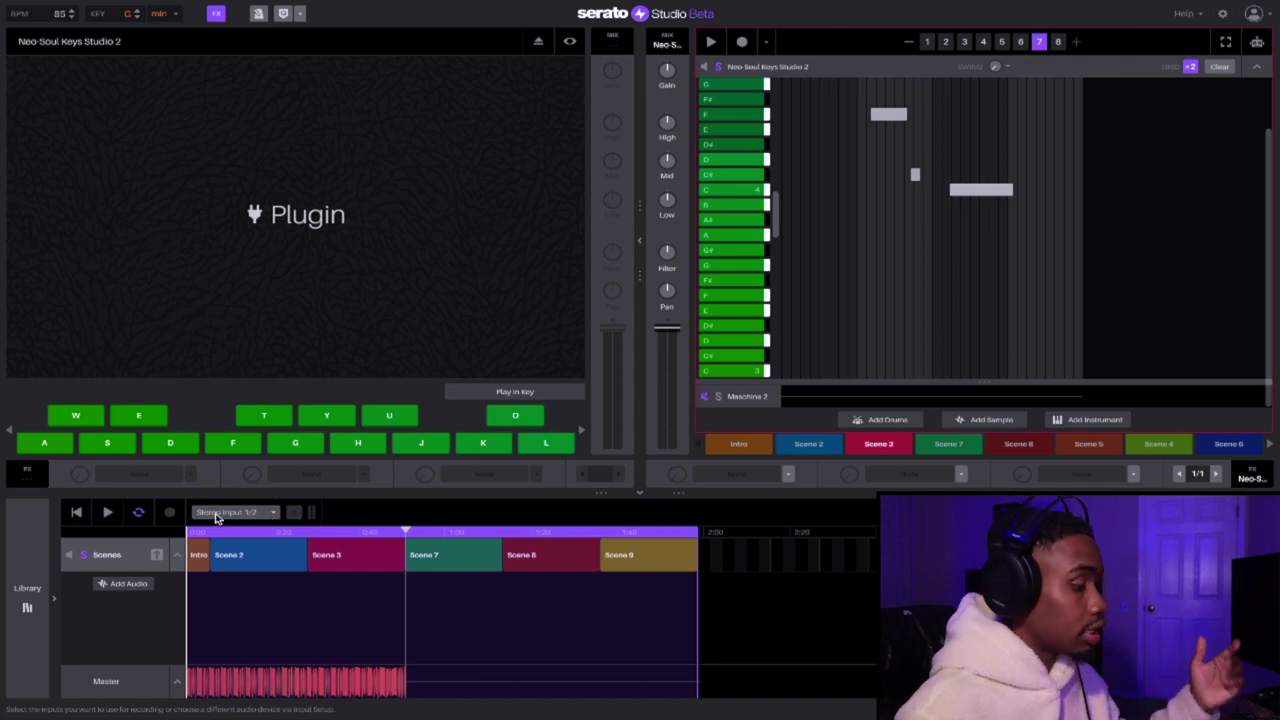
click(107, 512)
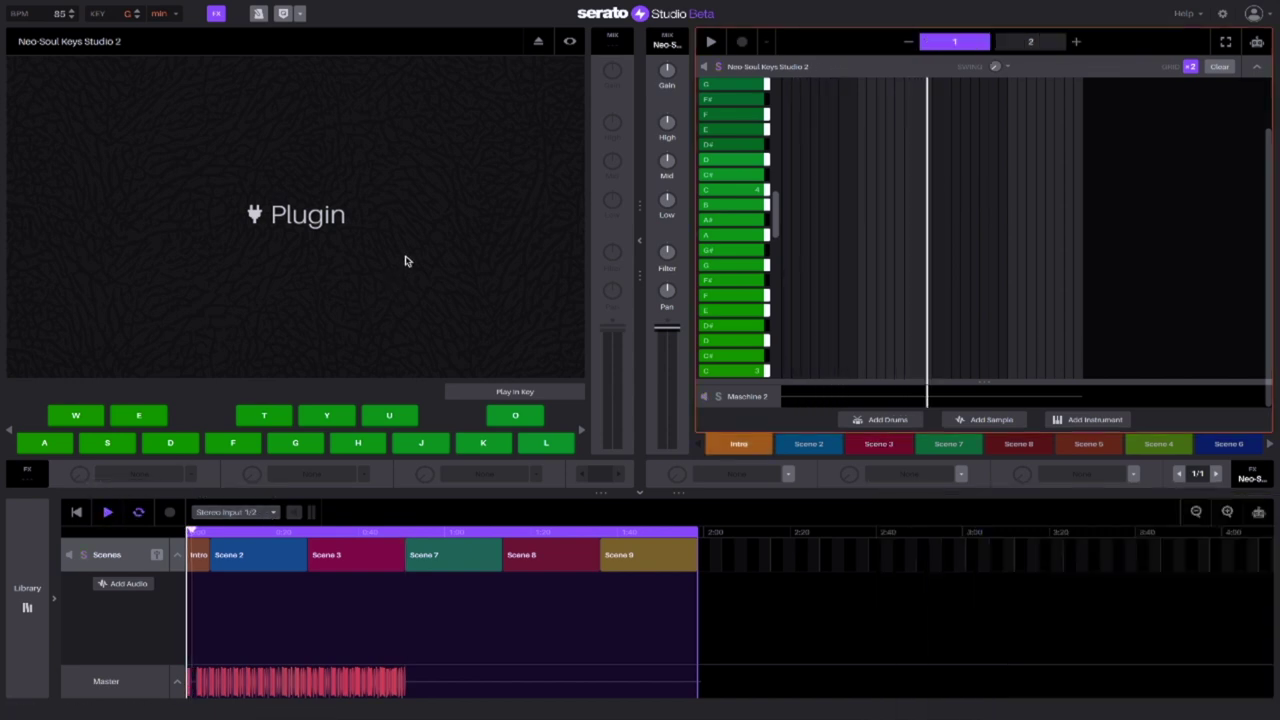
click(150, 680)
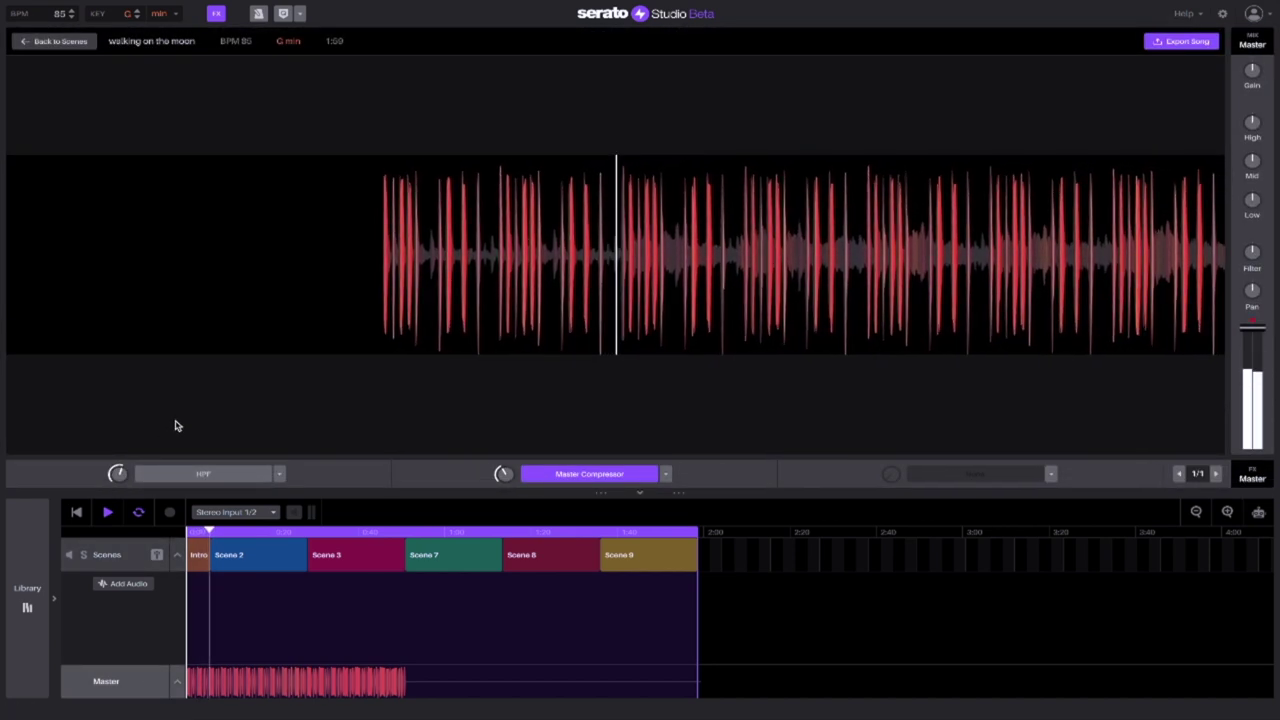